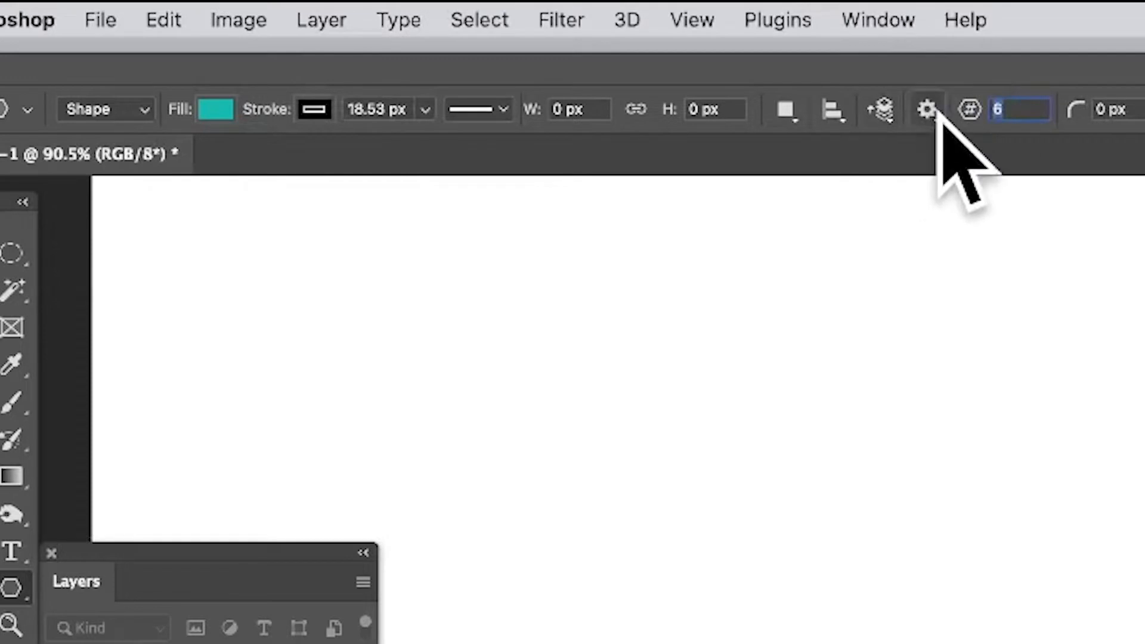
Draw a symmetric six-sided polygon about 906 px wide and 785 px high on the canvas with the Polygon tool.
left_click(927, 110)
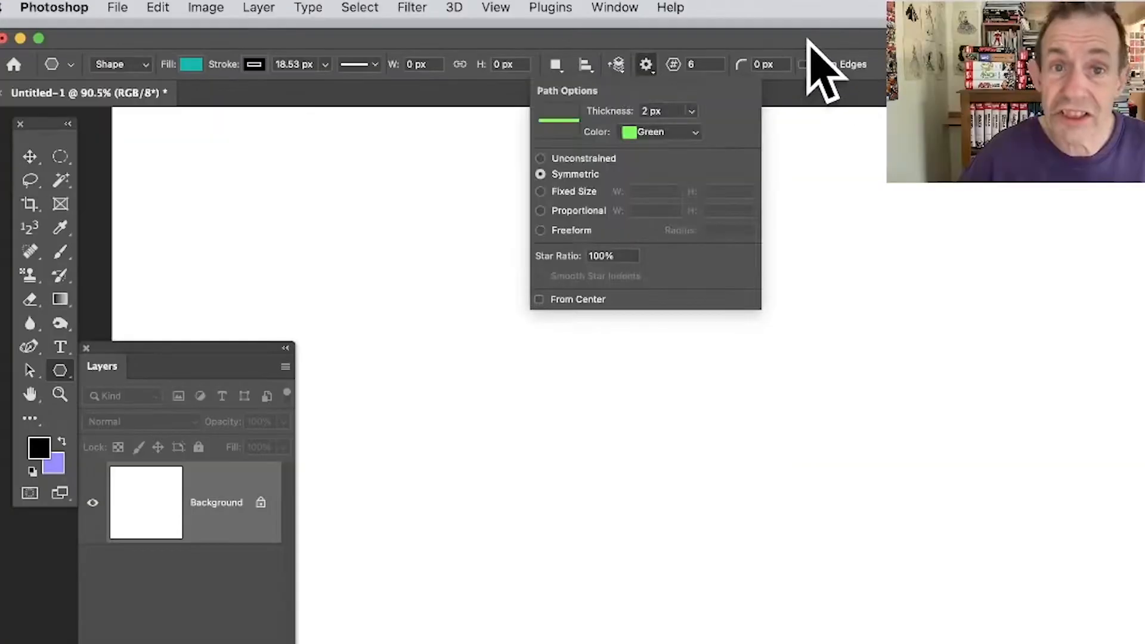
left_click(808, 39)
left_click_drag(341, 236, 781, 584)
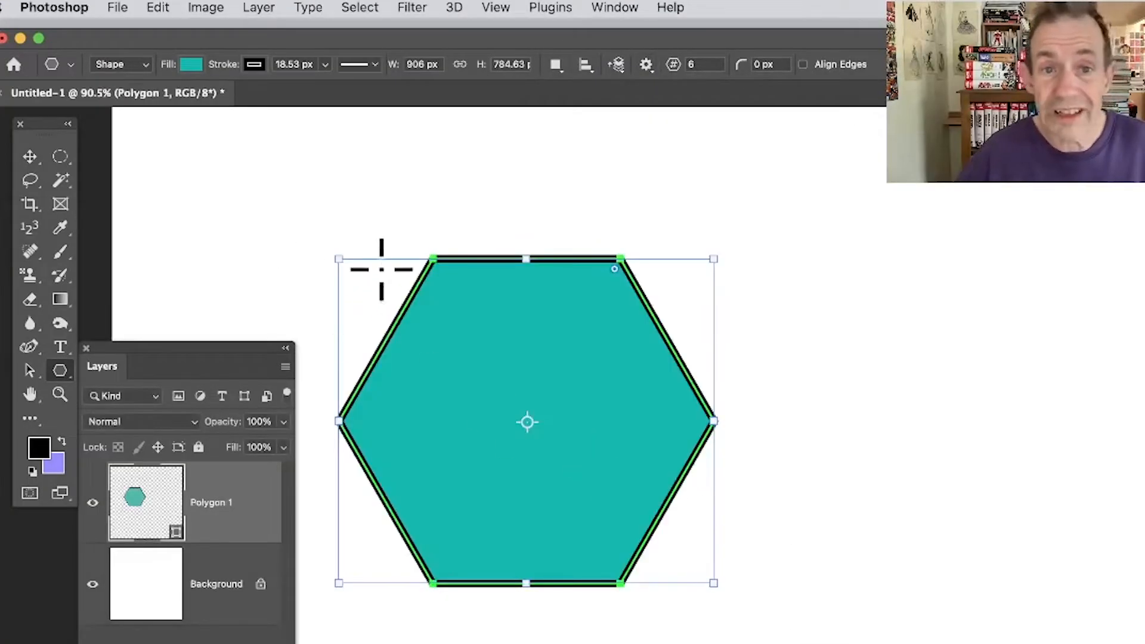
Move the hexagon up and to the left, and scale it up to about 136 percent.
left_click(30, 156)
left_click_drag(526, 361, 460, 286)
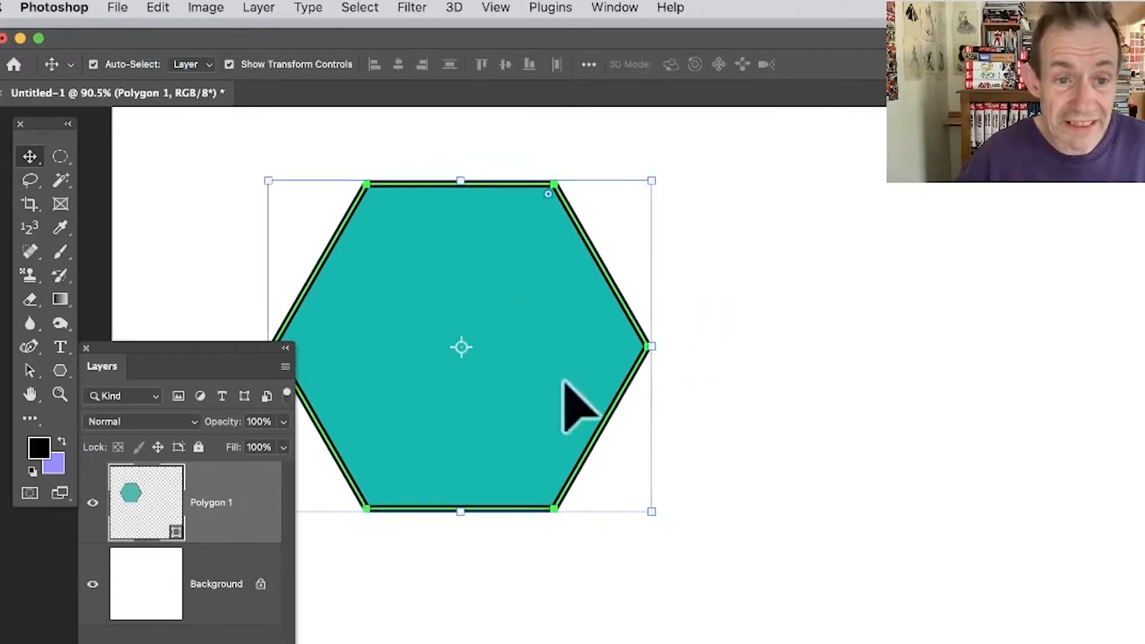
left_click_drag(653, 512, 777, 624)
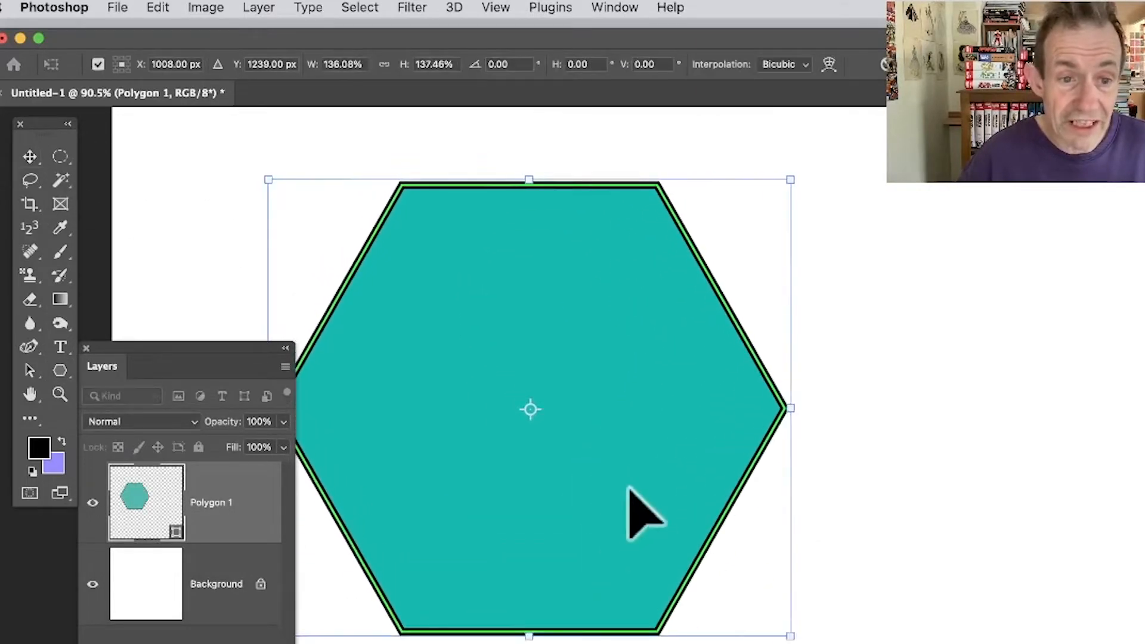
key("Return")
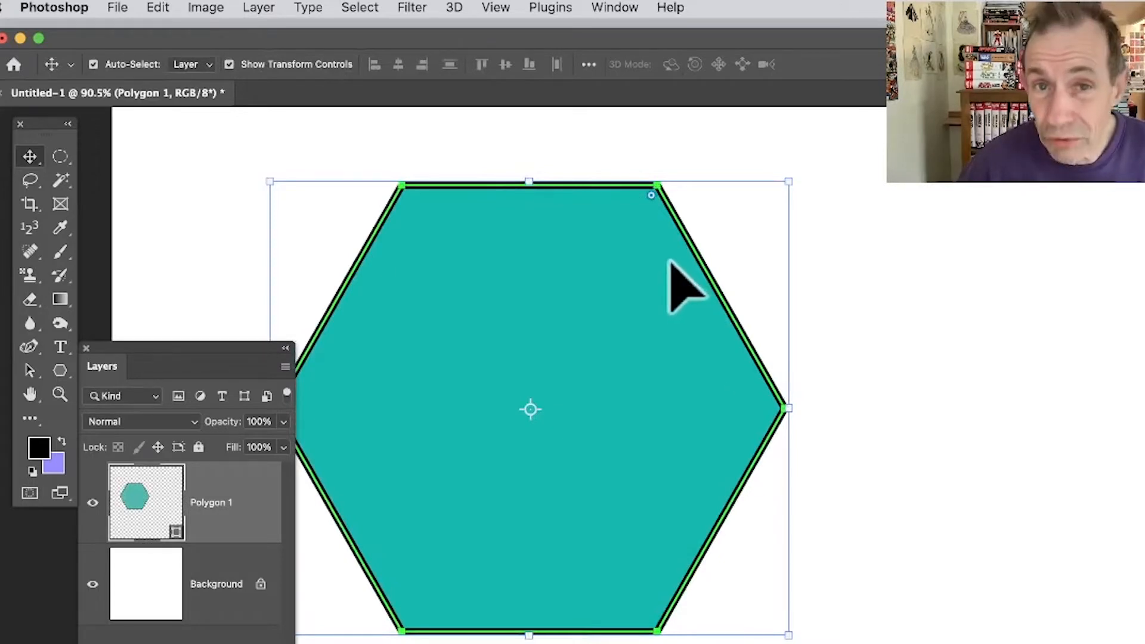
Duplicate the hexagon, shrink the copy to about 869 px wide and centre it inside the original.
left_click_drag(603, 309, 719, 400)
key("ctrl+t")
left_click_drag(918, 641, 772, 592)
left_click_drag(678, 393, 623, 356)
left_click(910, 64)
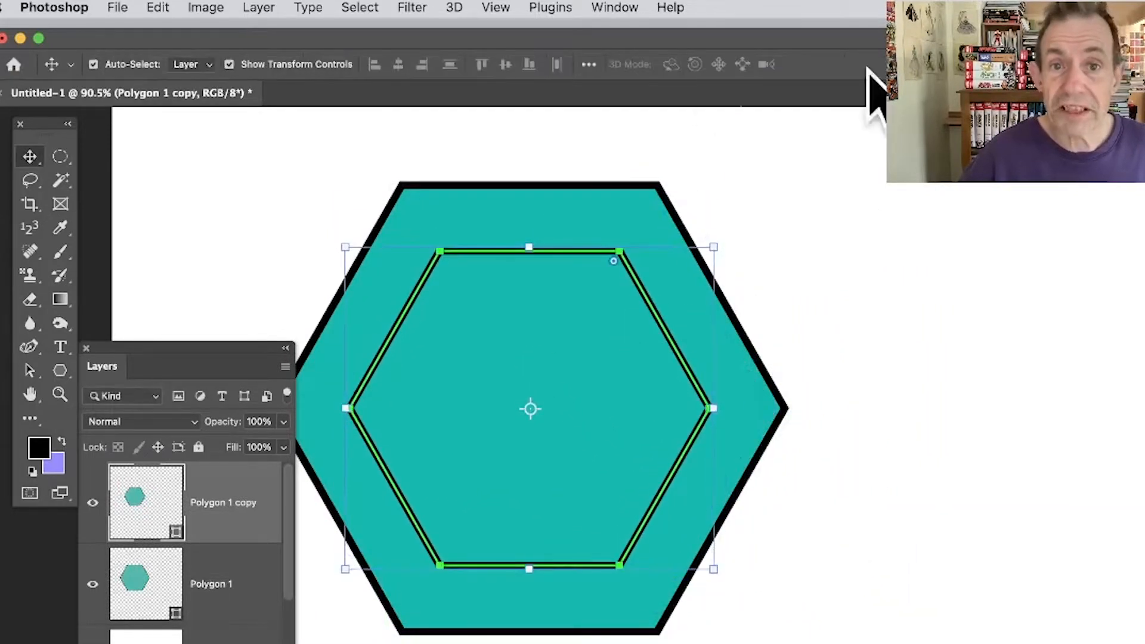
Select both hexagon layers and combine them with Subtract Front Shape to cut out the centre.
left_click_drag(210, 176, 787, 641)
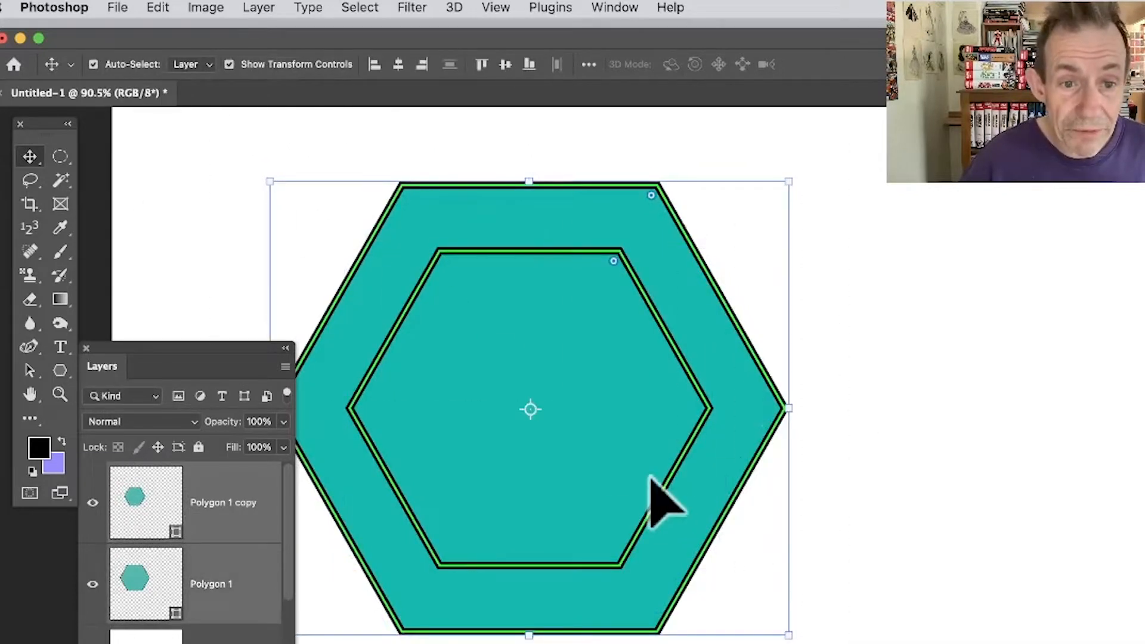
left_click(259, 7)
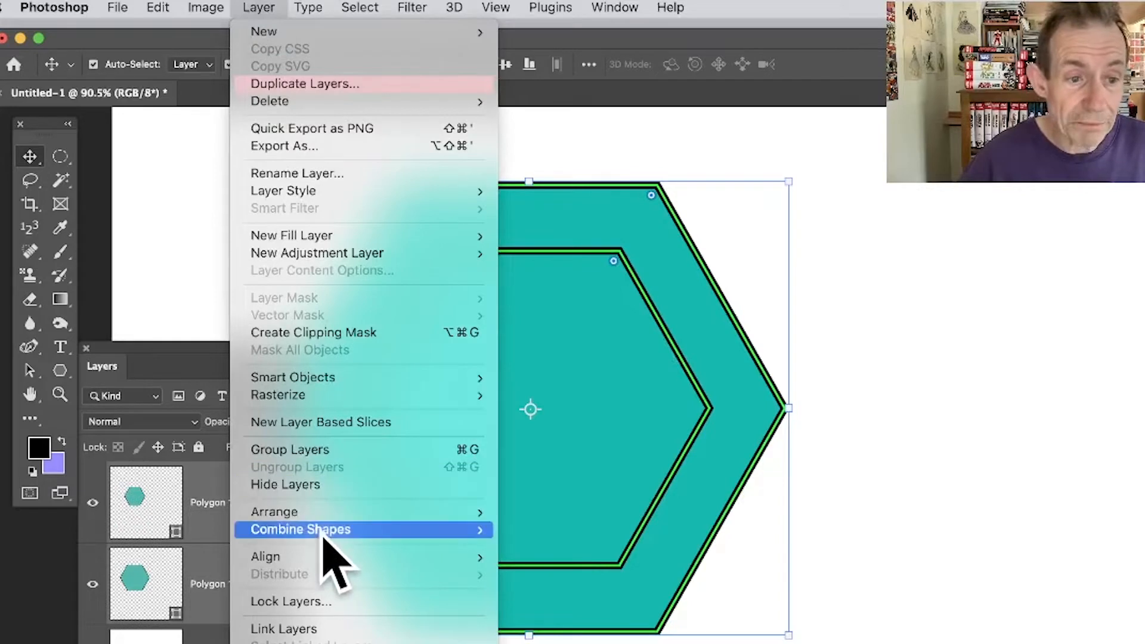
mouse_move(322, 530)
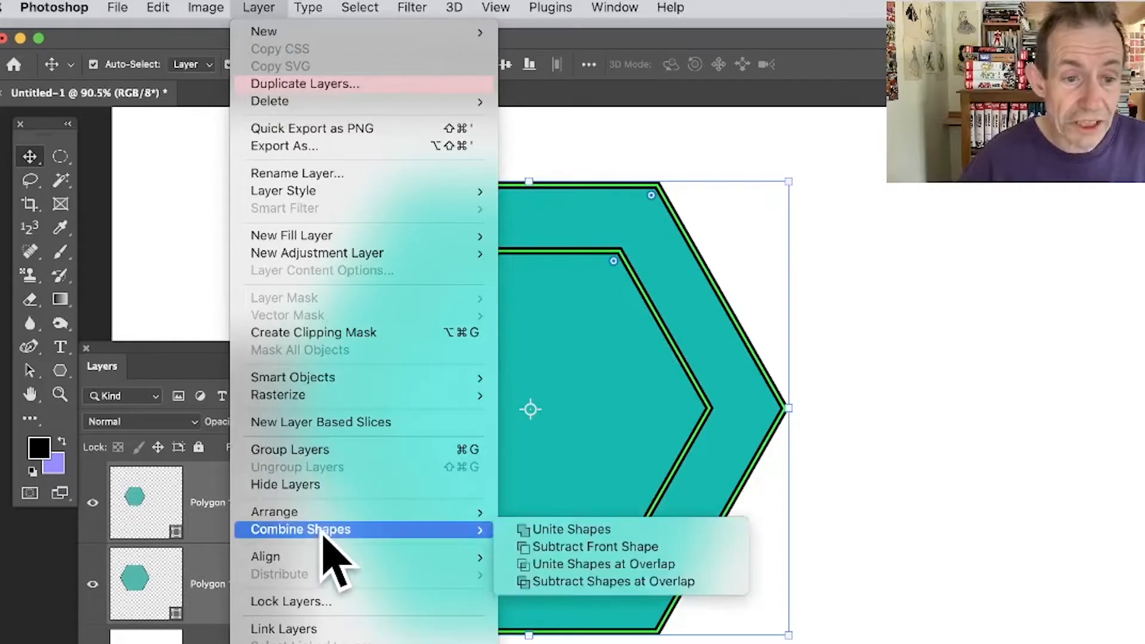
left_click(626, 547)
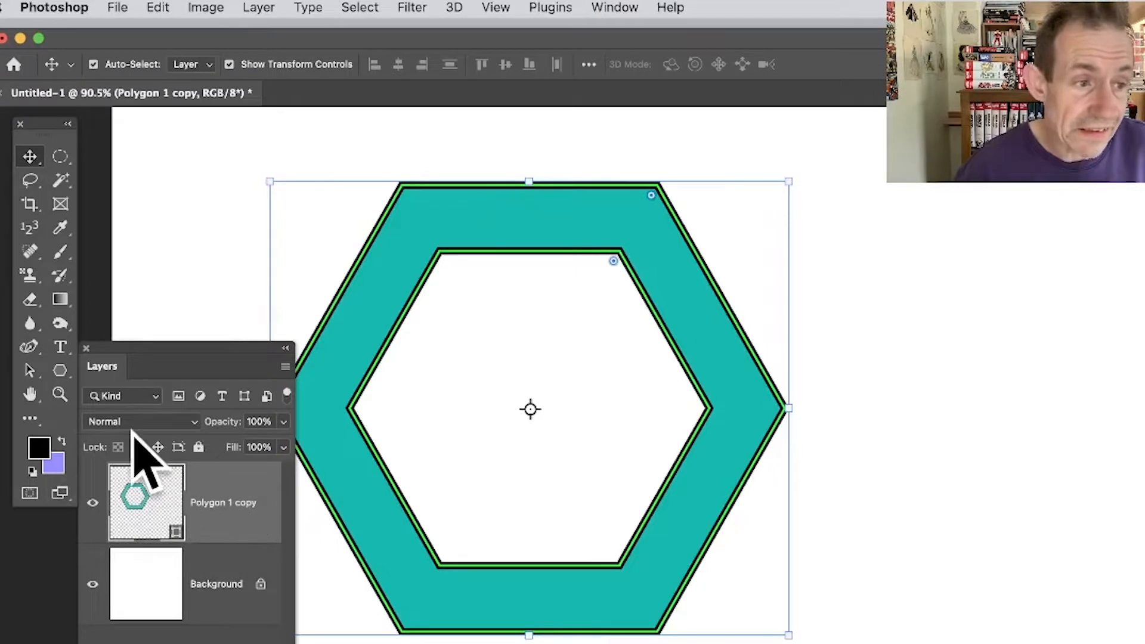
Reposition the inner hexagon path with the Path Selection tool, slightly down and to the left of the outer hexagon's centre.
left_click_drag(31, 371, 141, 366)
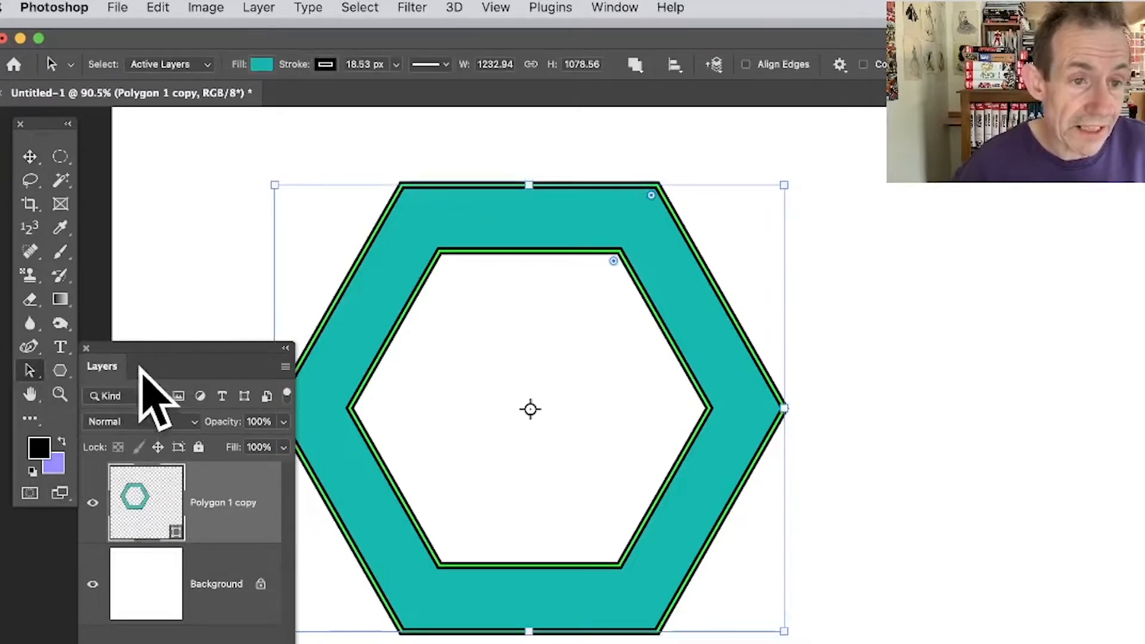
left_click(576, 251)
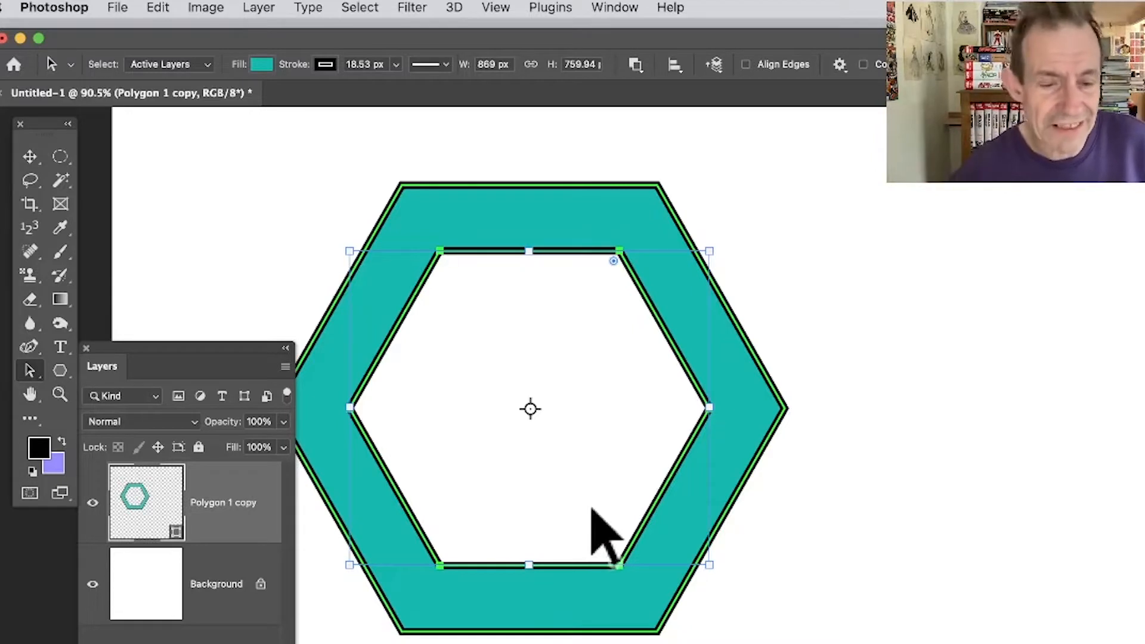
left_click_drag(593, 557, 631, 583)
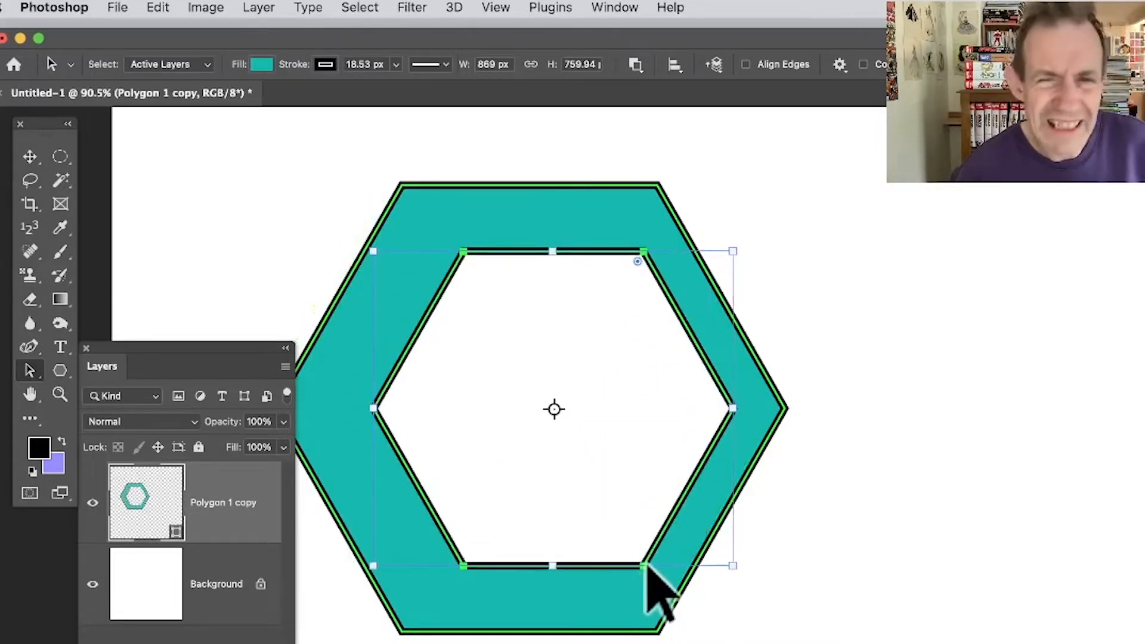
left_click_drag(721, 436, 633, 393)
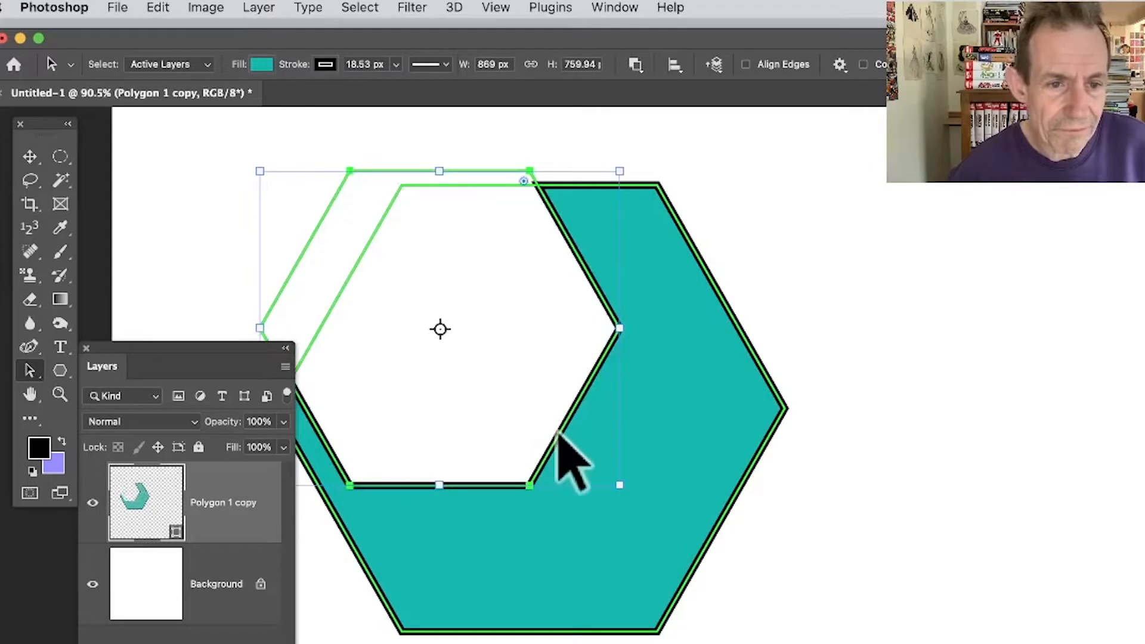
left_click_drag(560, 442, 639, 523)
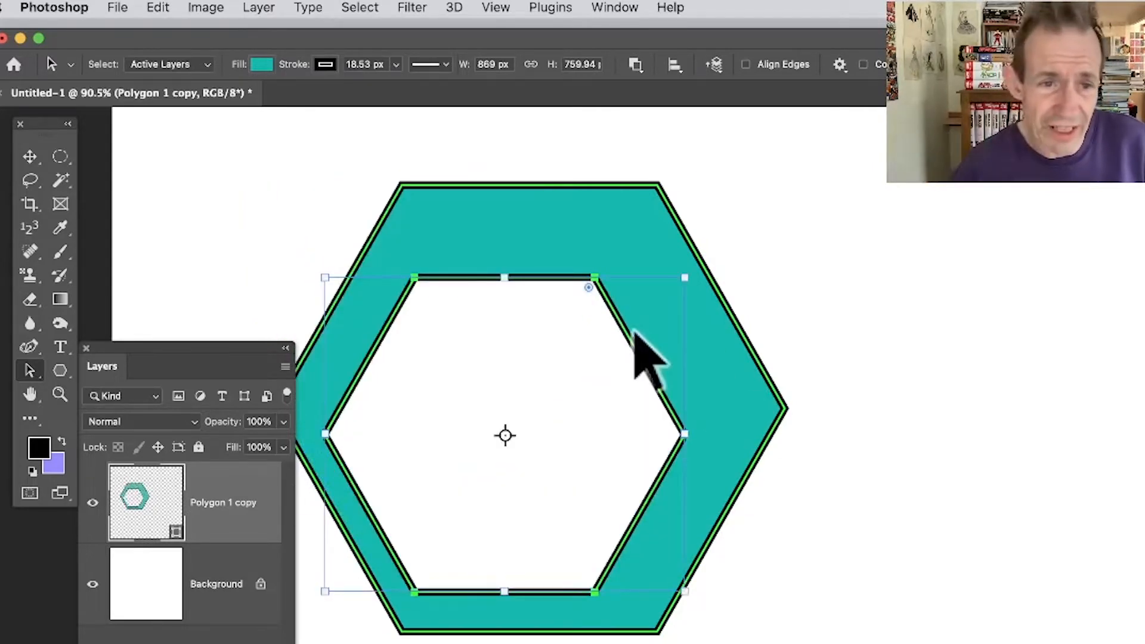
left_click_drag(632, 346, 613, 360)
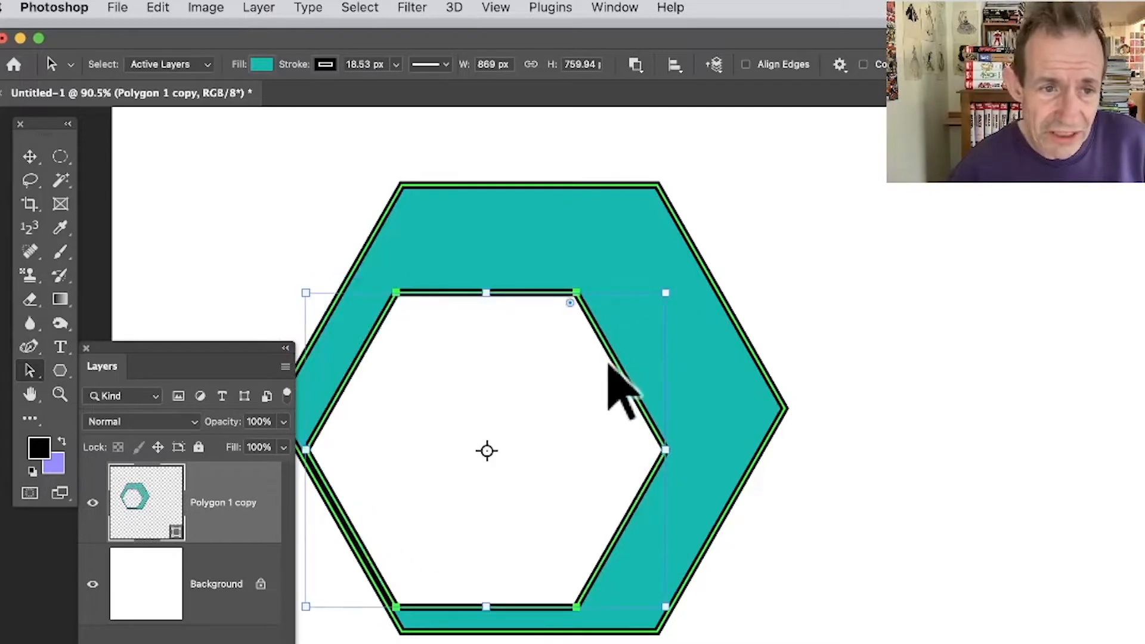
key("ctrl+z")
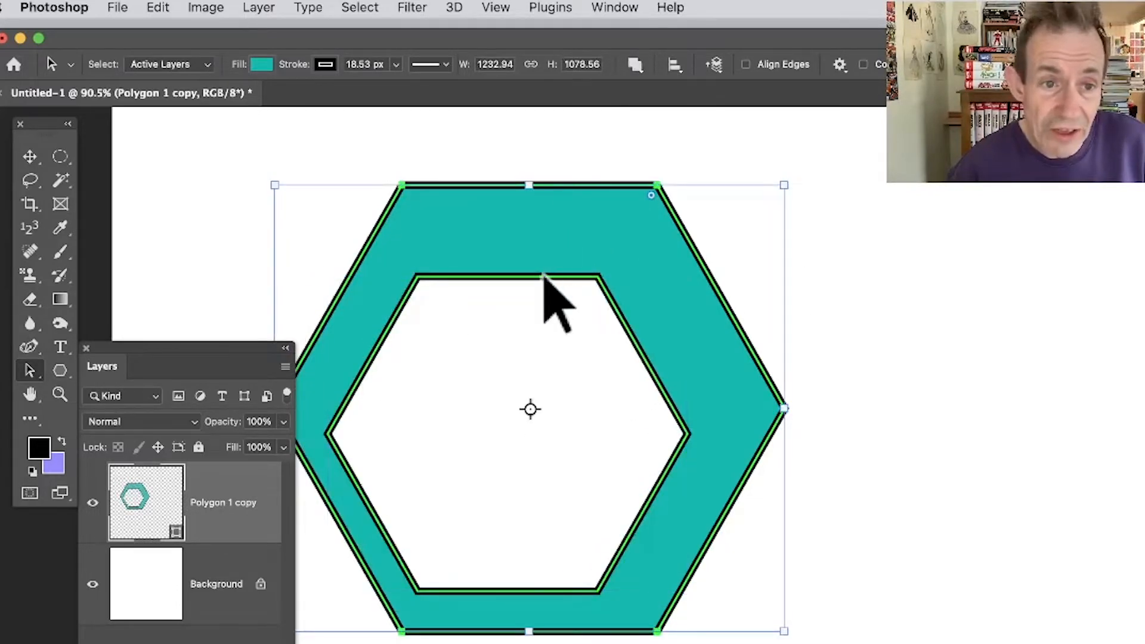
Select the outer and inner hexagon paths together and merge the shape components.
left_click(593, 185)
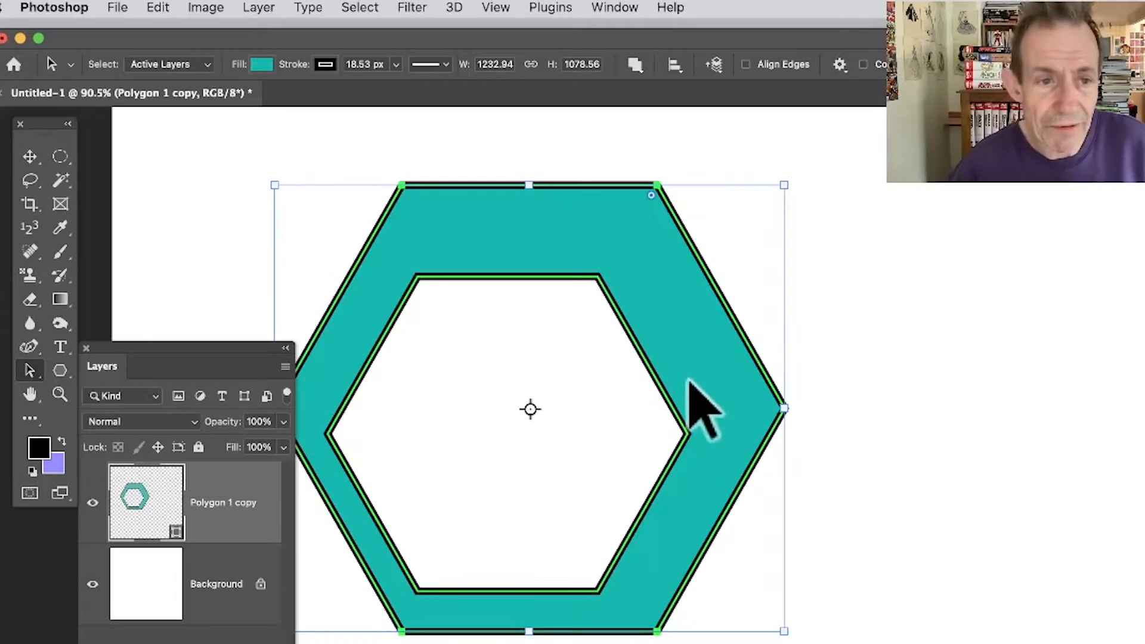
left_click_drag(236, 150, 843, 641)
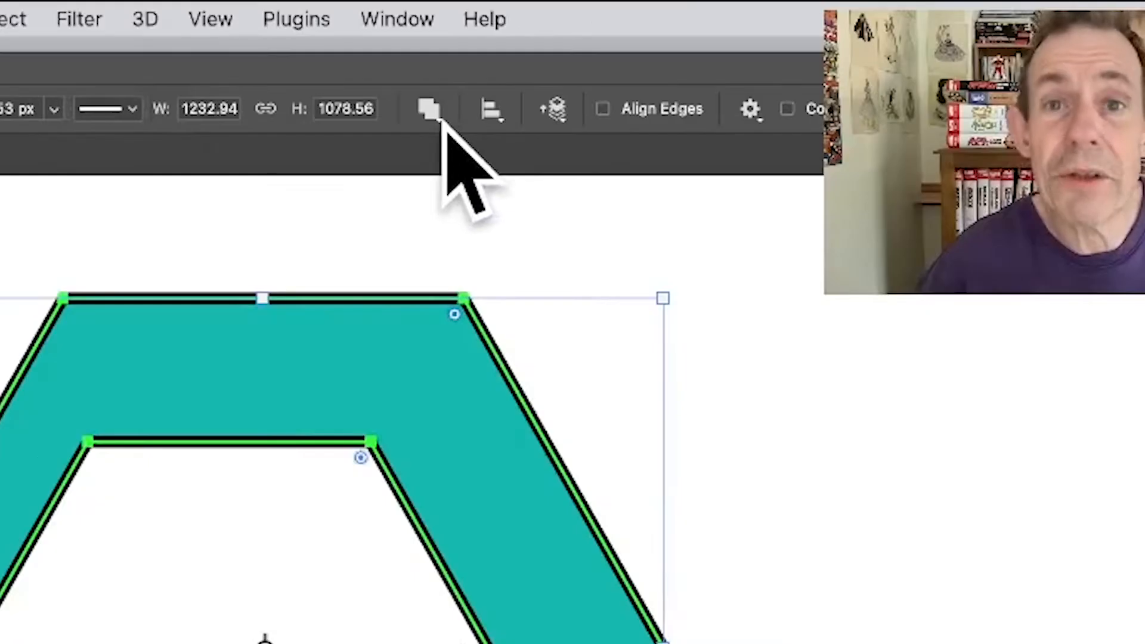
left_click(643, 66)
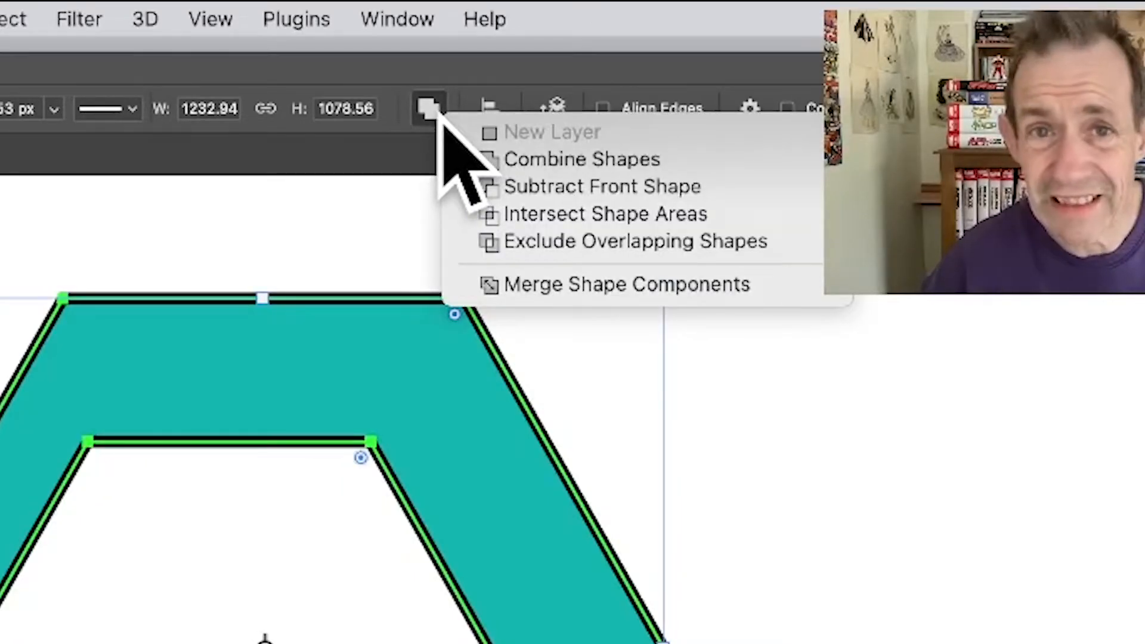
left_click(603, 292)
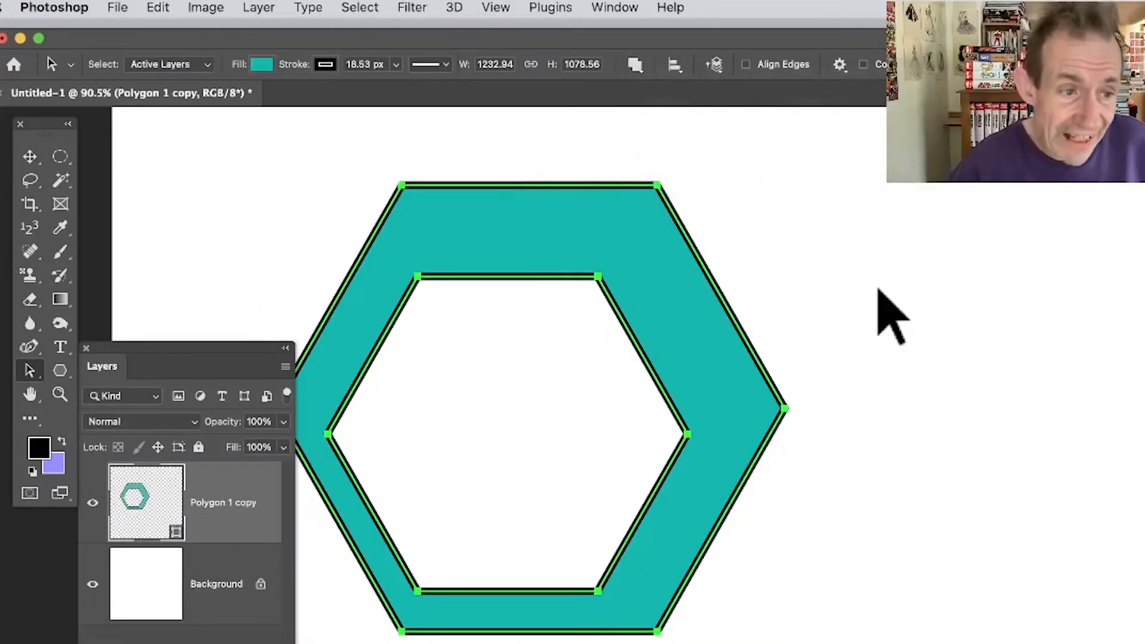
Try duplicating the merged hexagonal ring within its own shape layer, offset down and to the right.
left_click(30, 370)
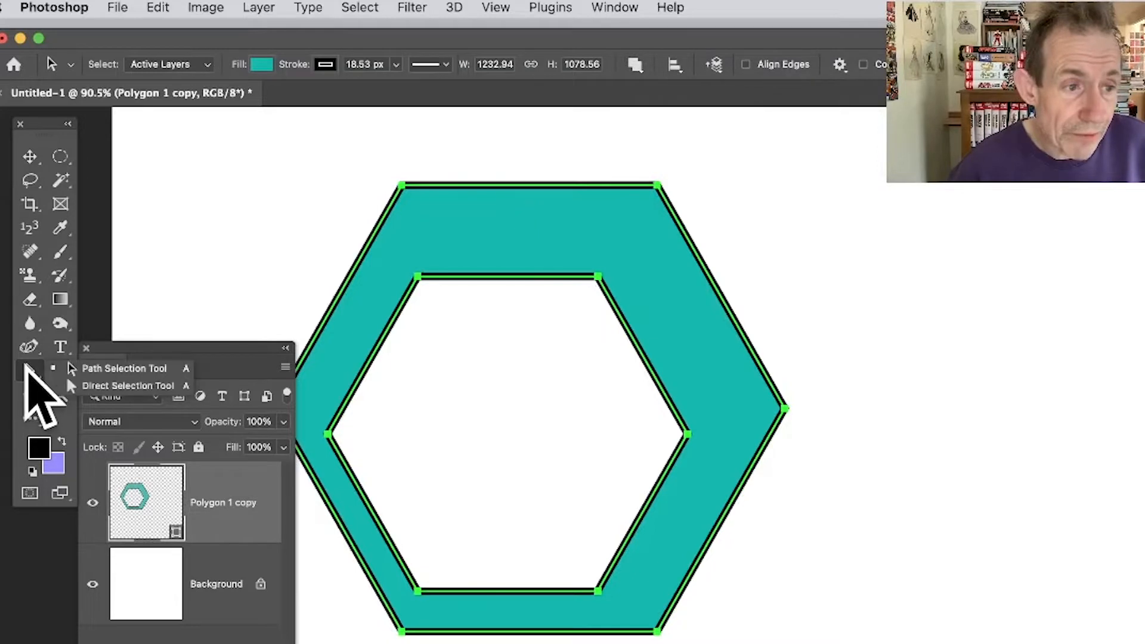
left_click(123, 369)
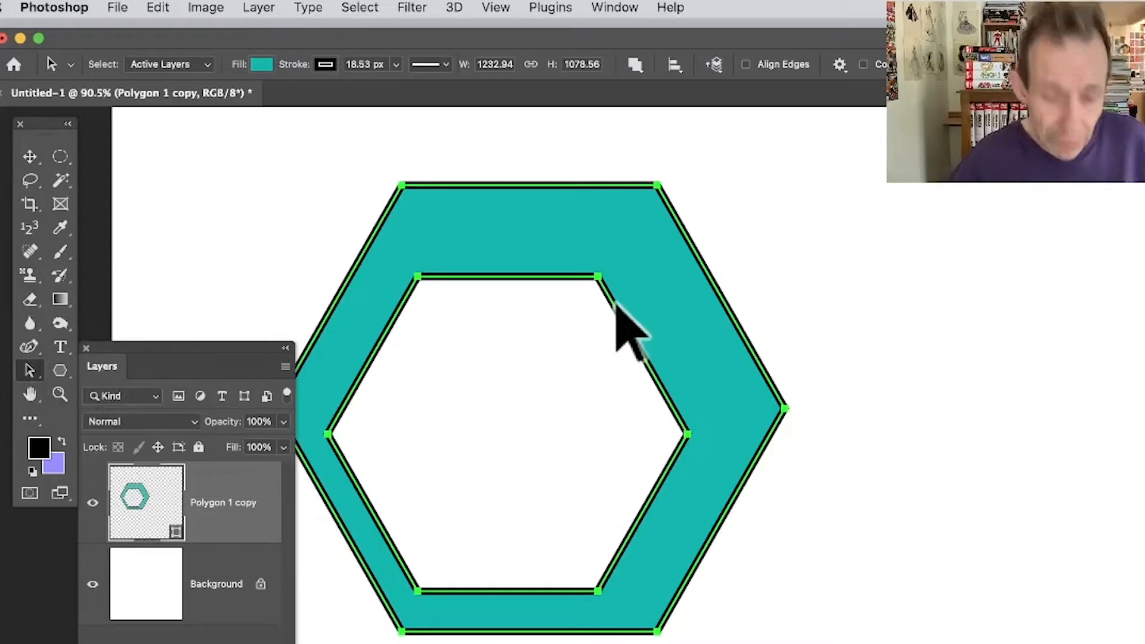
left_click_drag(646, 263, 577, 273)
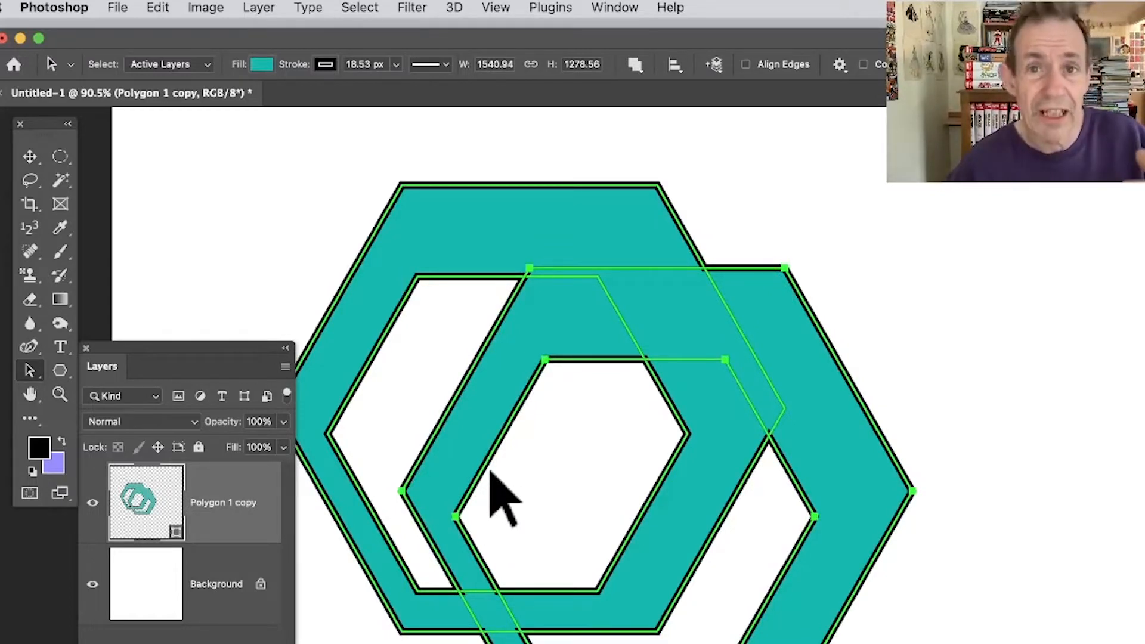
key("super+z")
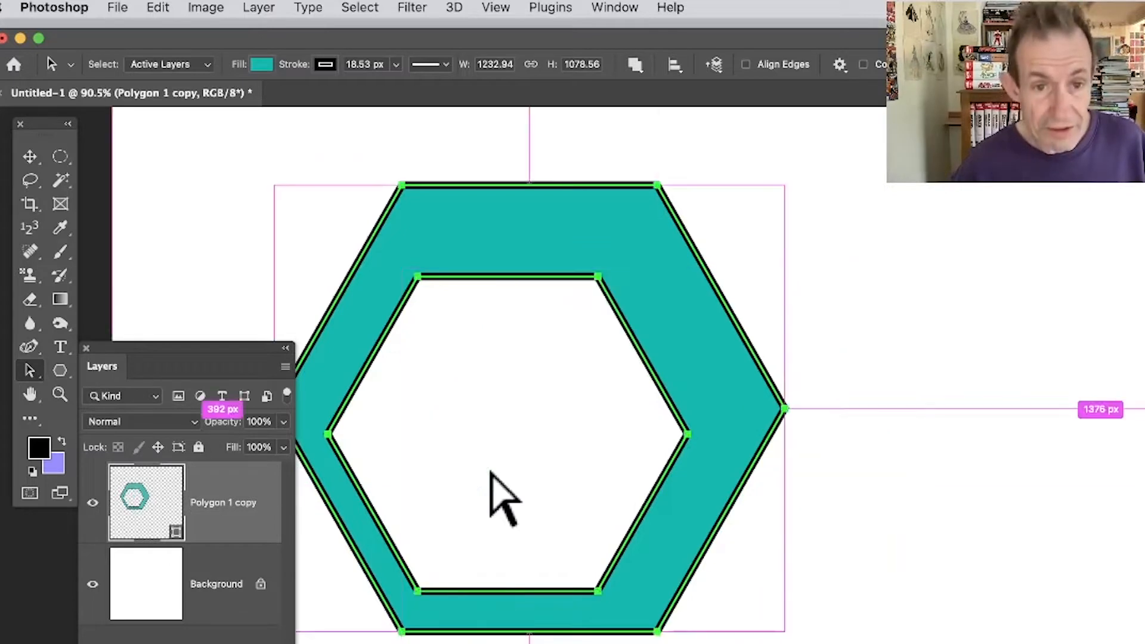
Duplicate the hexagonal ring as a separate layer with the Move tool, offset about 276 px right and 310 px down.
left_click(30, 156)
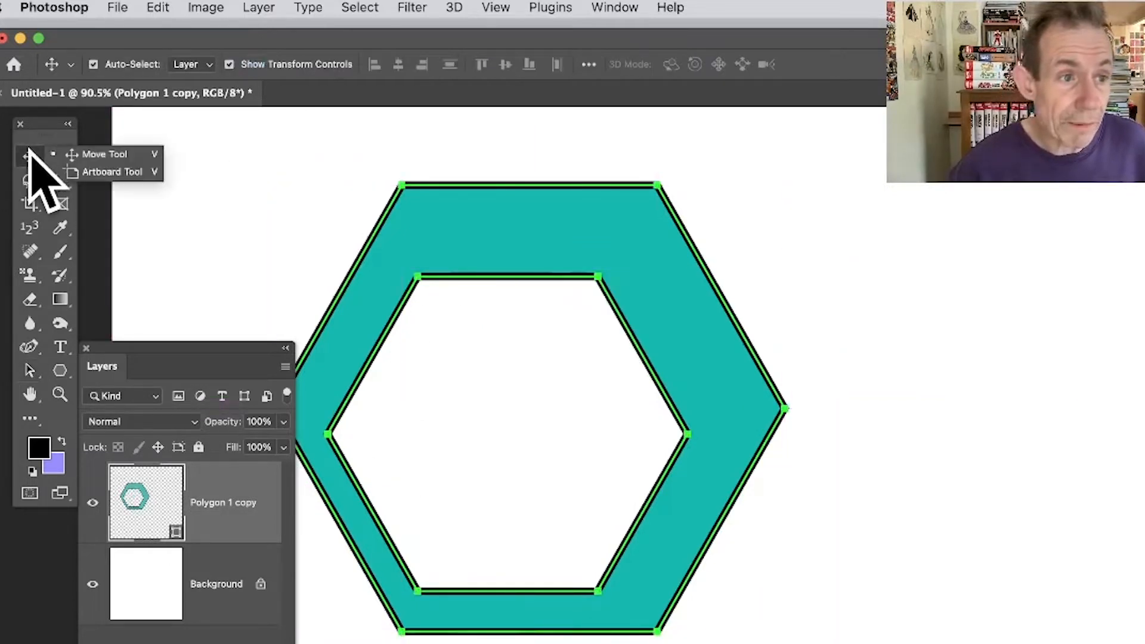
left_click(102, 154)
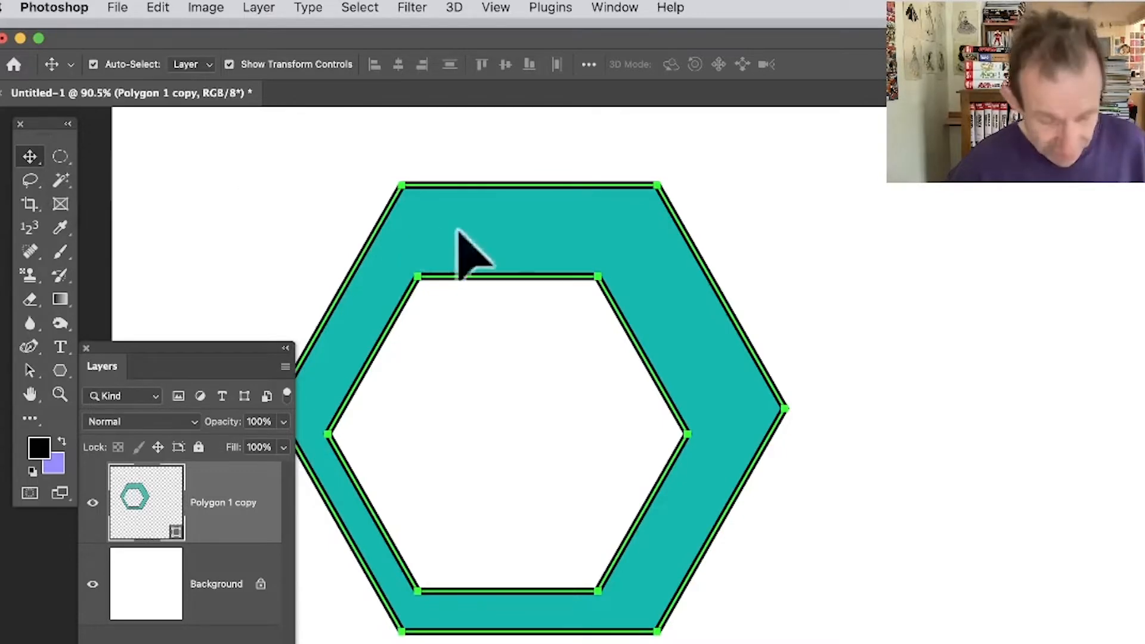
left_click_drag(531, 233, 638, 346)
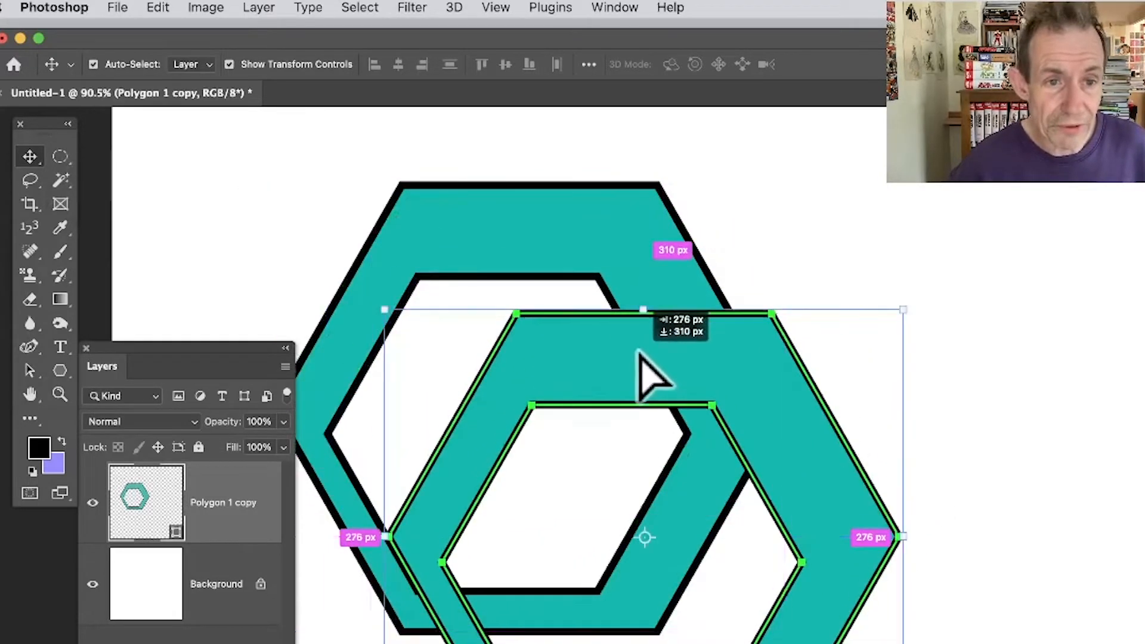
Select both overlapping ring layers and combine them into one shape layer with Unite Shapes.
left_click_drag(226, 116, 923, 643)
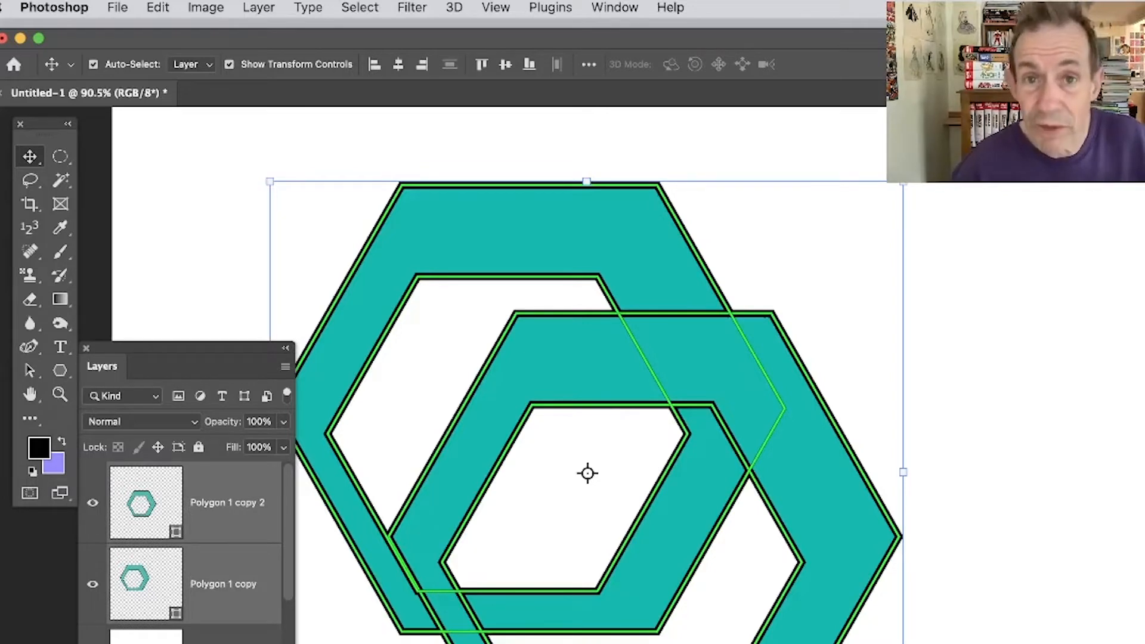
left_click(250, 6)
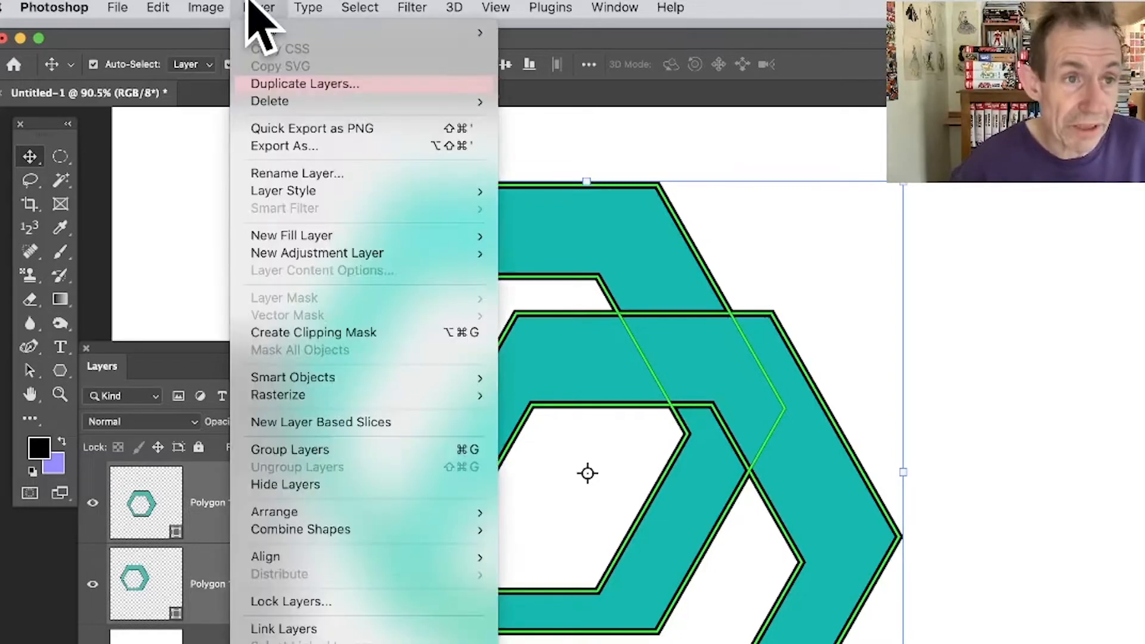
mouse_move(364, 529)
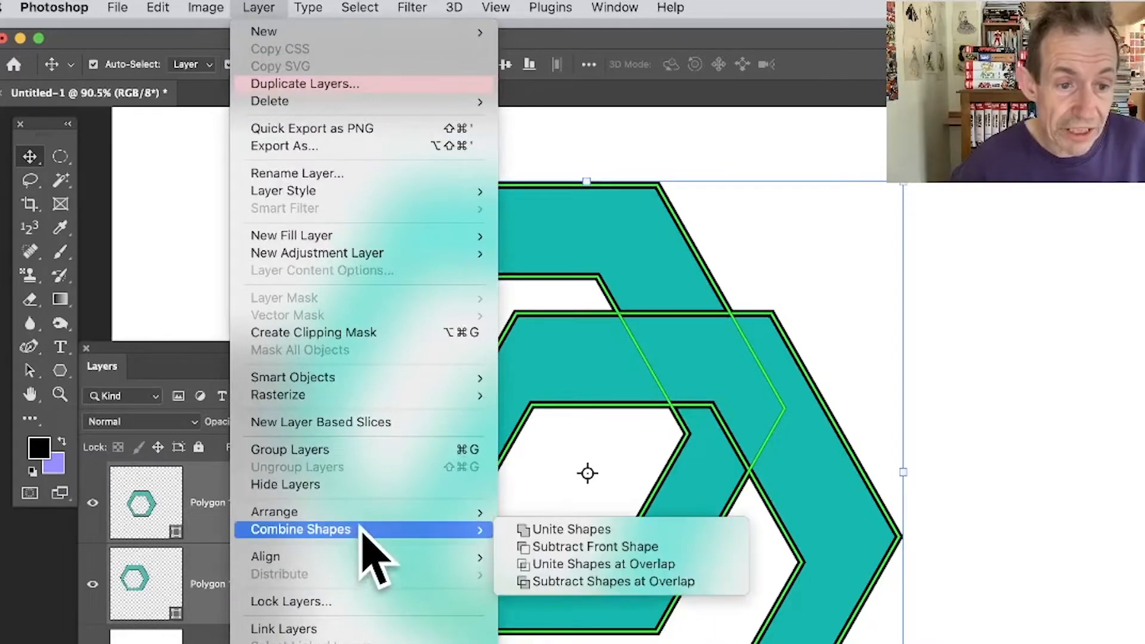
left_click(634, 525)
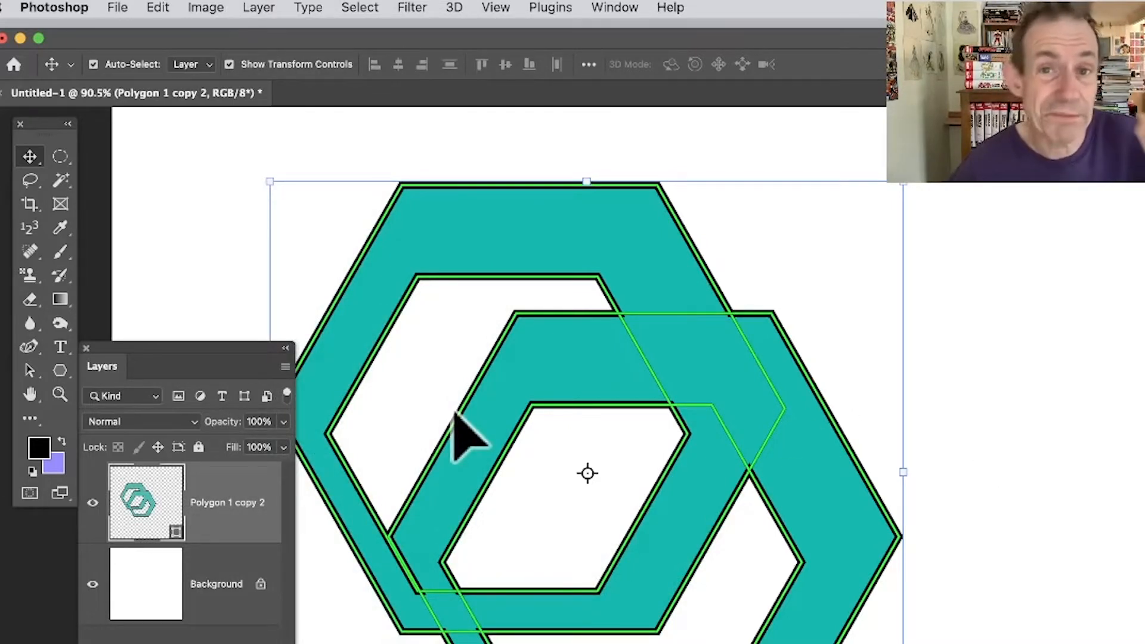
Examine the united shape's separate paths by selecting the lower ring alone, then both rings together with the Path Selection tool.
left_click(29, 370)
left_click(142, 366)
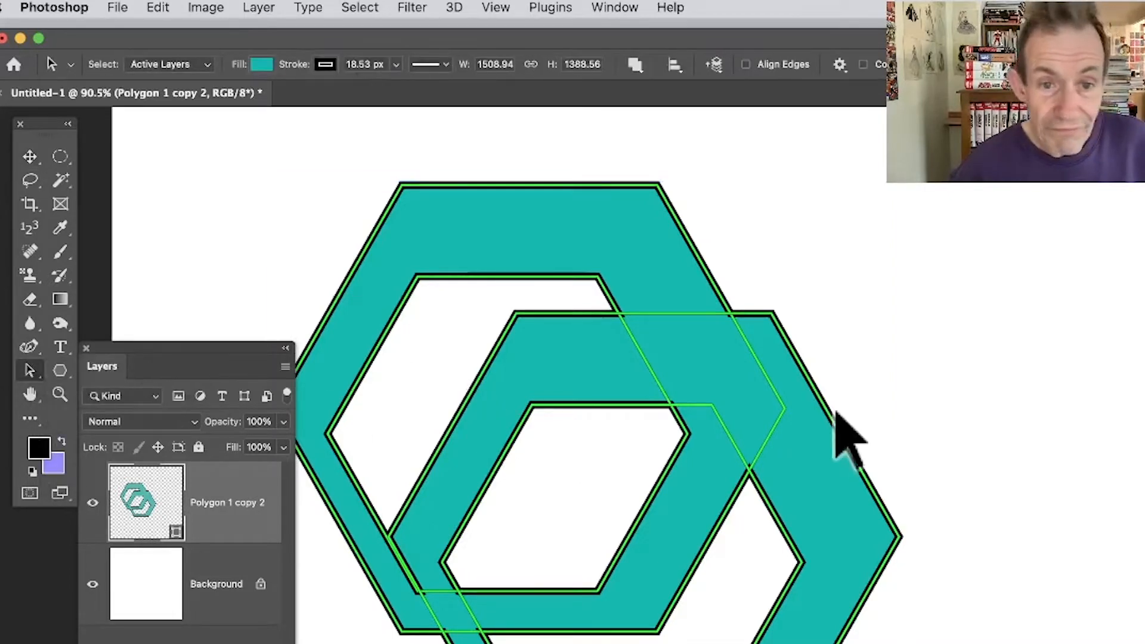
left_click(829, 476)
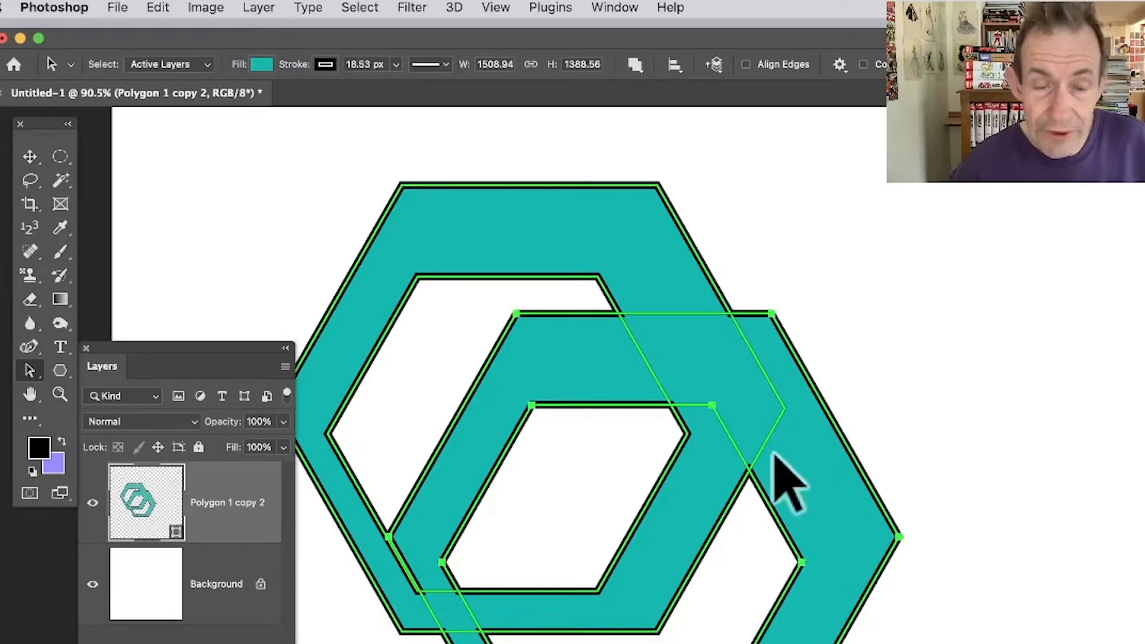
left_click(882, 438)
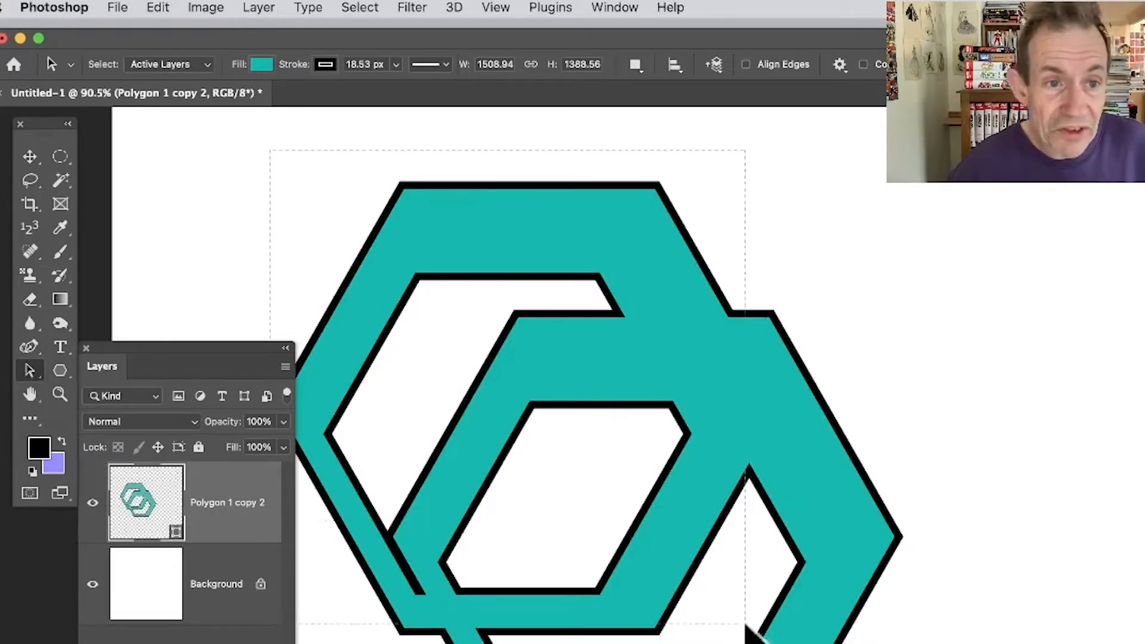
left_click(748, 626)
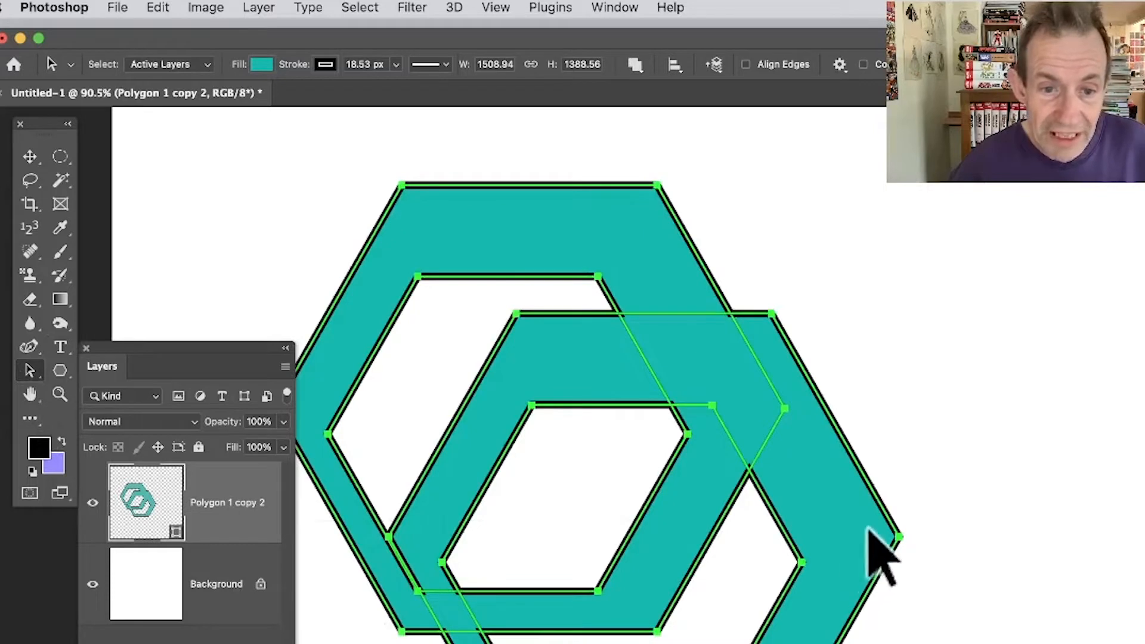
left_click(735, 197)
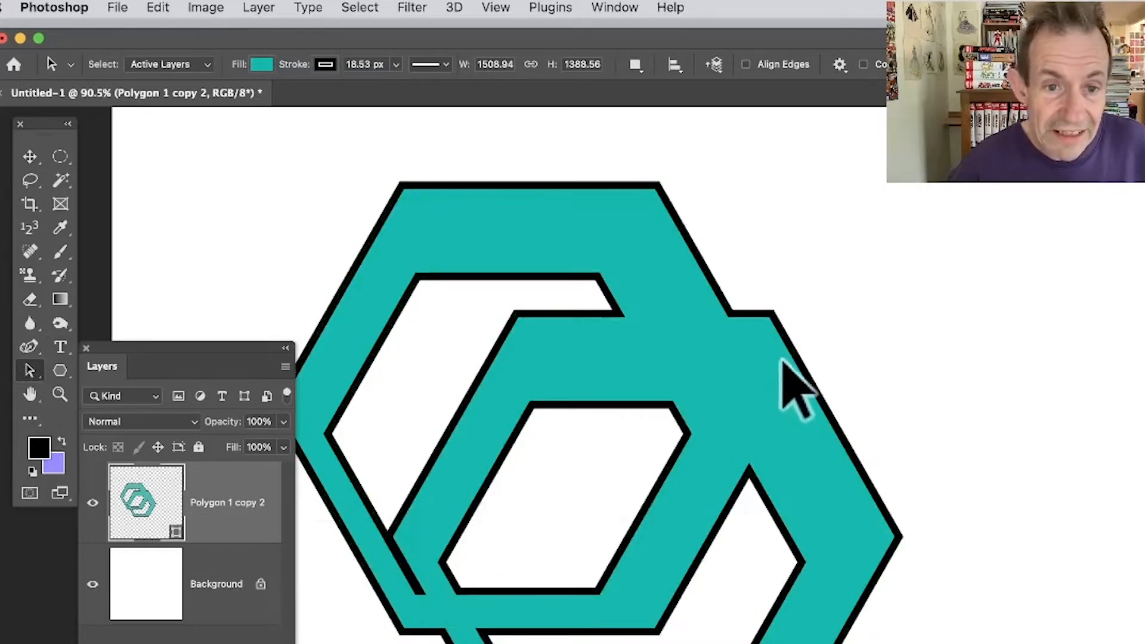
left_click(29, 156)
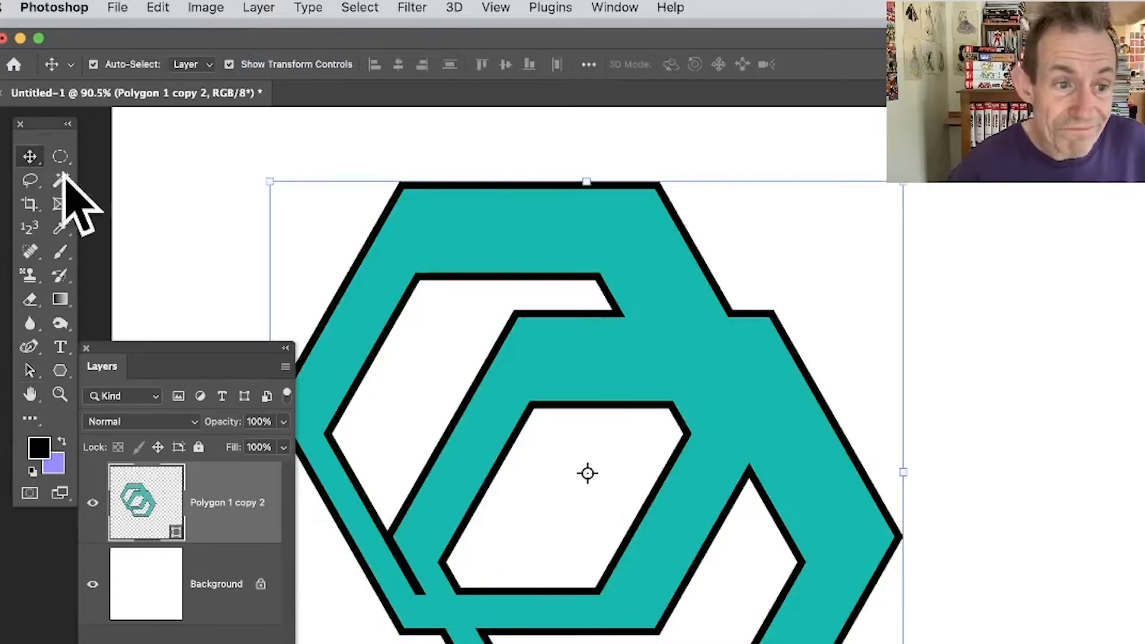
Select the lower ring's path with the Path Selection tool and reposition it within the shape, still overlapping the upper ring.
left_click(29, 370)
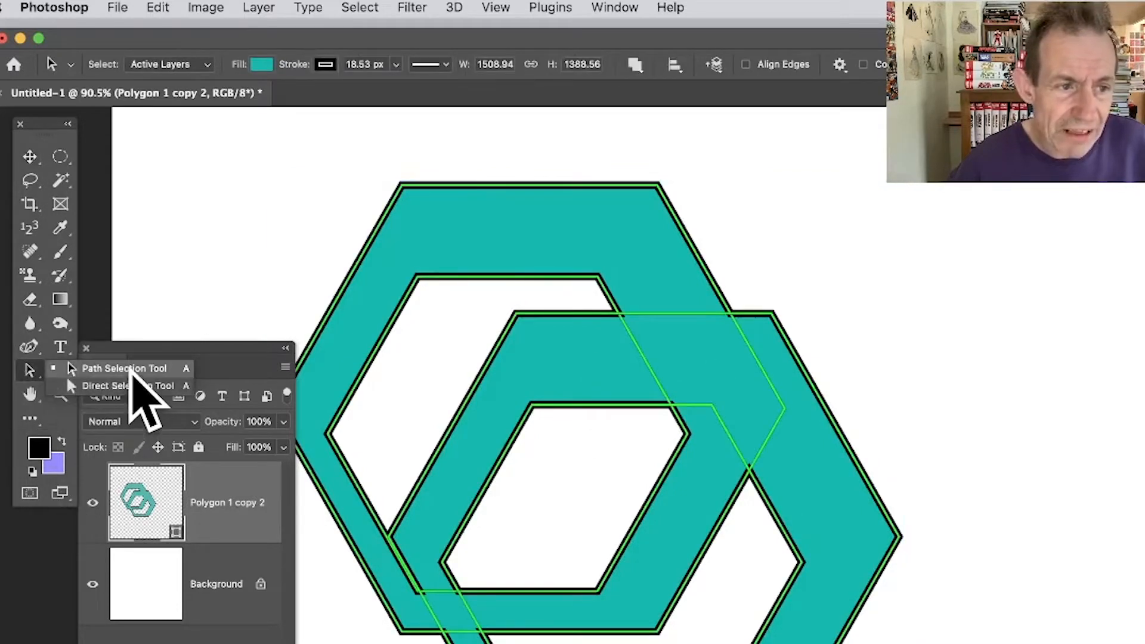
left_click(125, 368)
left_click(717, 406)
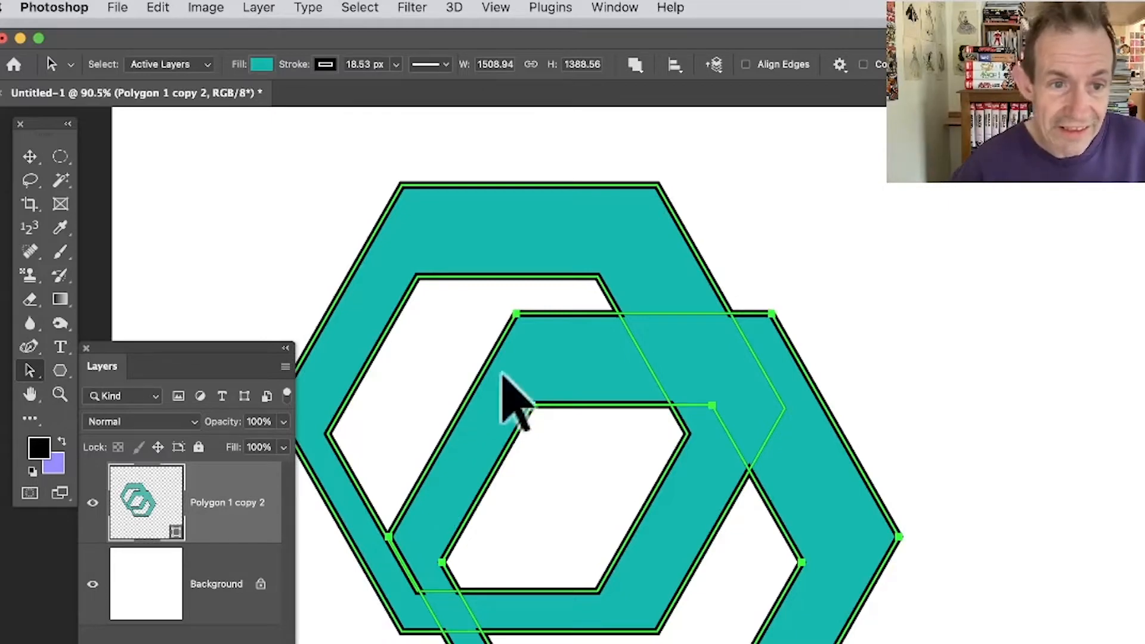
left_click_drag(550, 351, 851, 338)
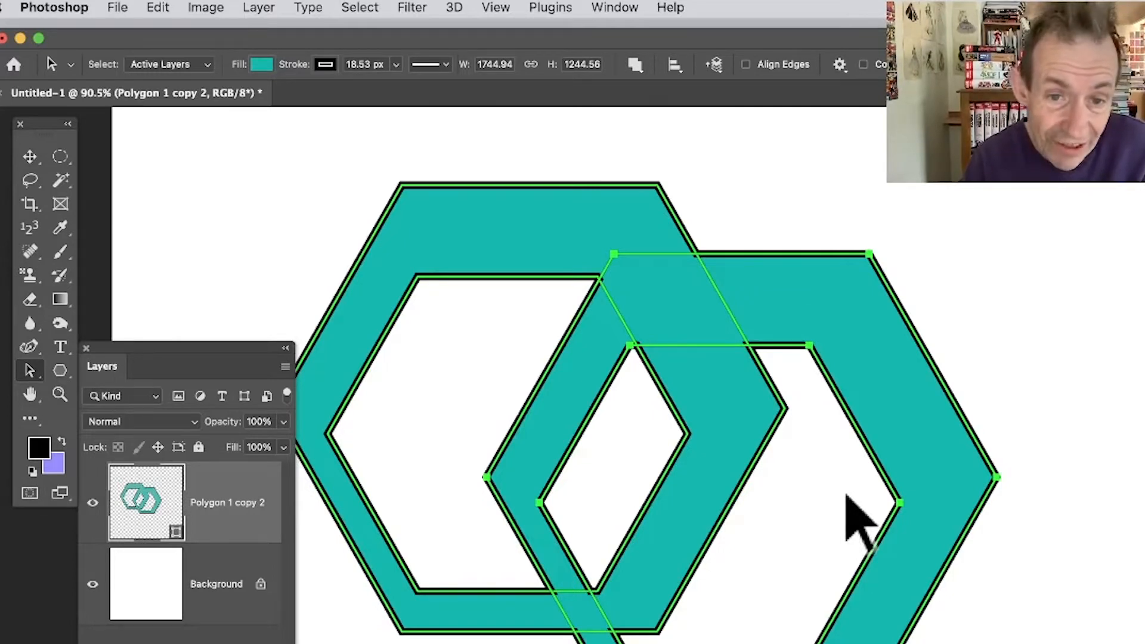
left_click_drag(882, 455, 805, 493)
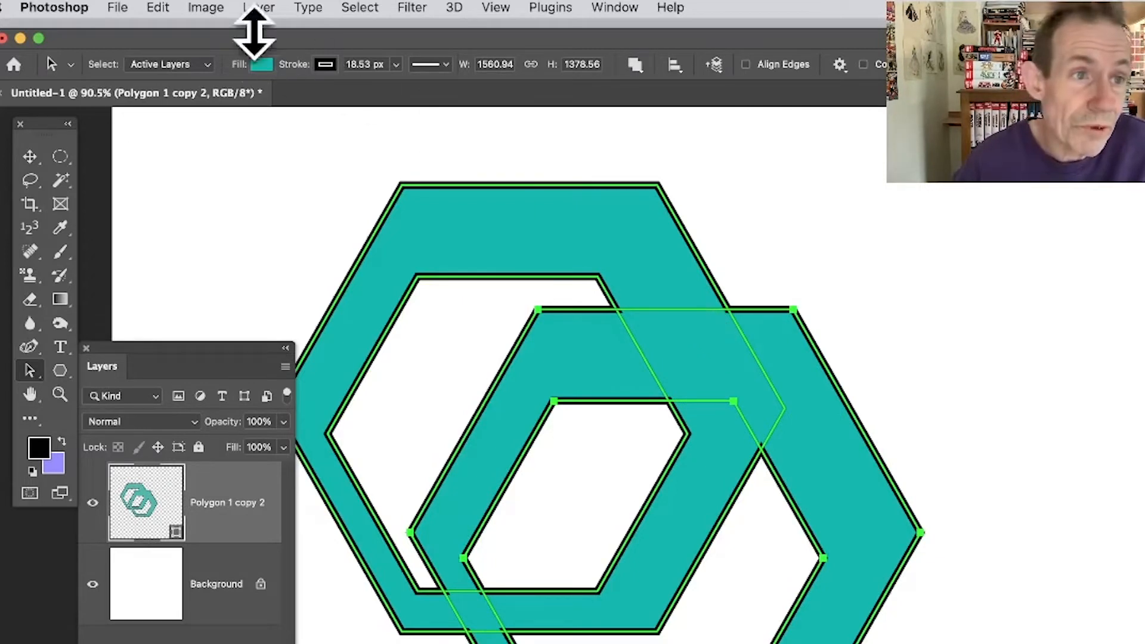
Scale the selected ring path to 61.15% width and 67.78% height, and place it inside the larger ring, overlapping its lower edge.
left_click(158, 7)
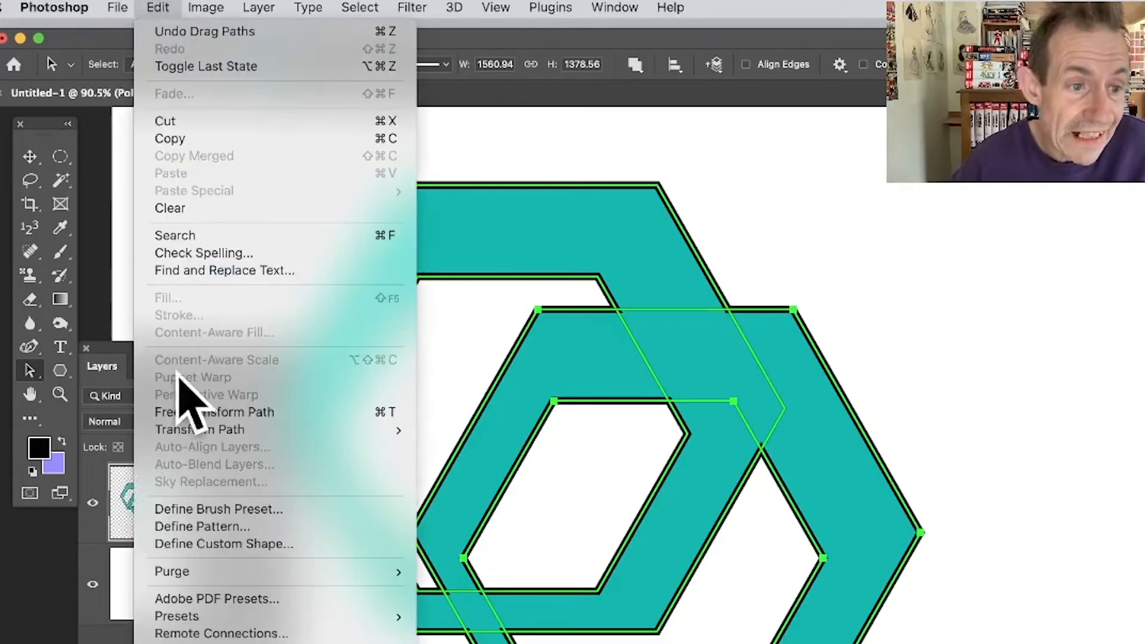
mouse_move(200, 430)
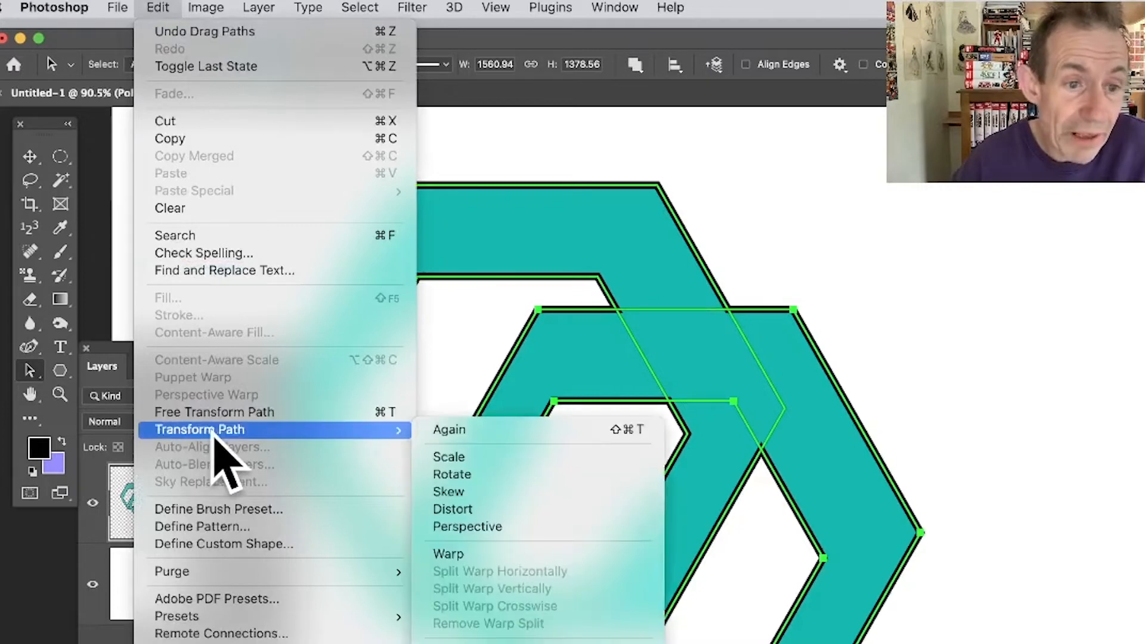
left_click(500, 458)
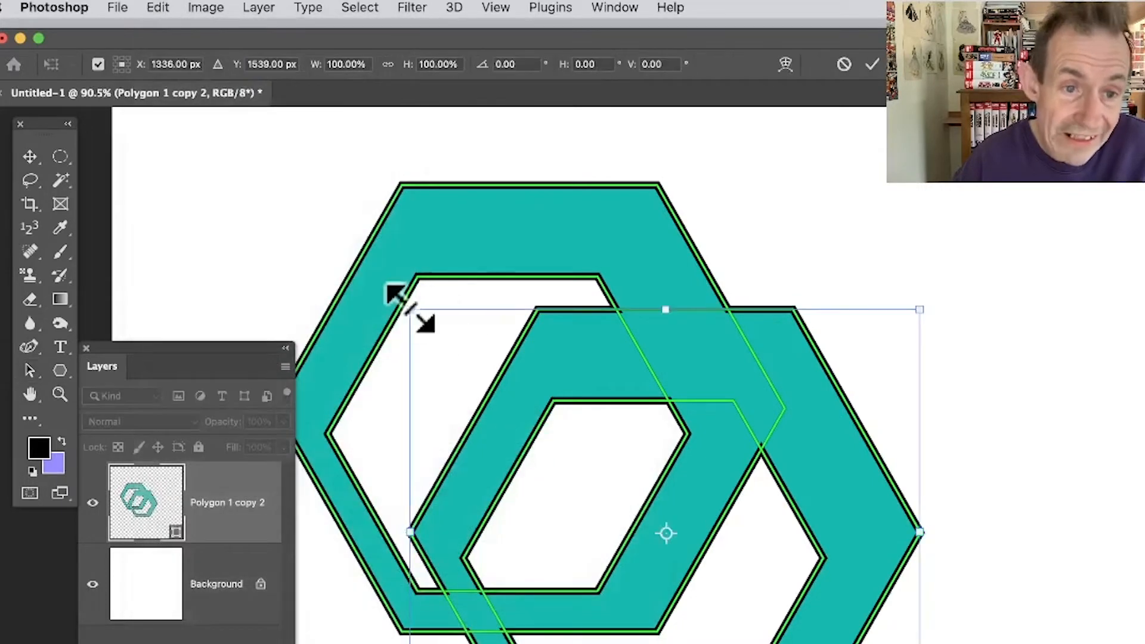
left_click_drag(410, 308, 524, 399)
left_click_drag(685, 473, 584, 419)
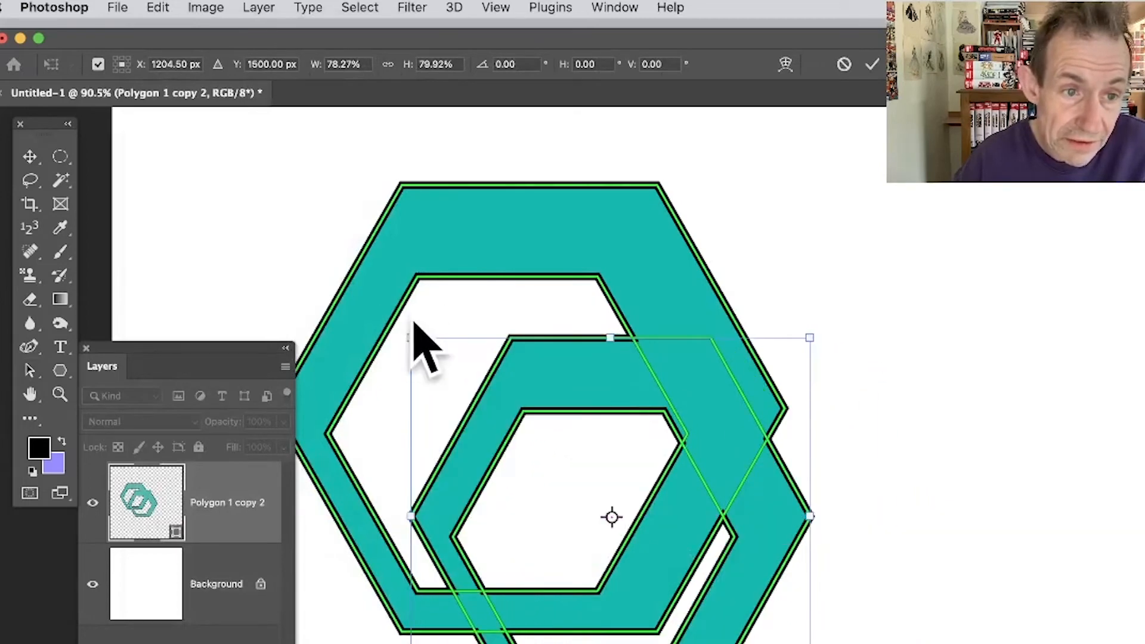
left_click_drag(408, 337, 499, 393)
left_click_drag(624, 447, 655, 439)
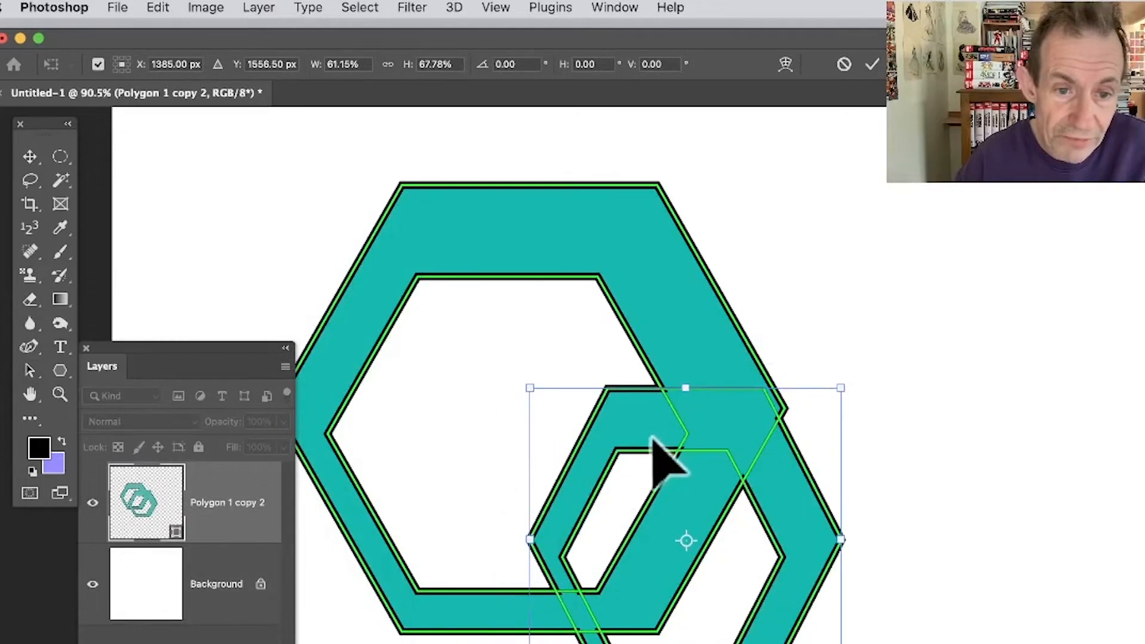
left_click(872, 63)
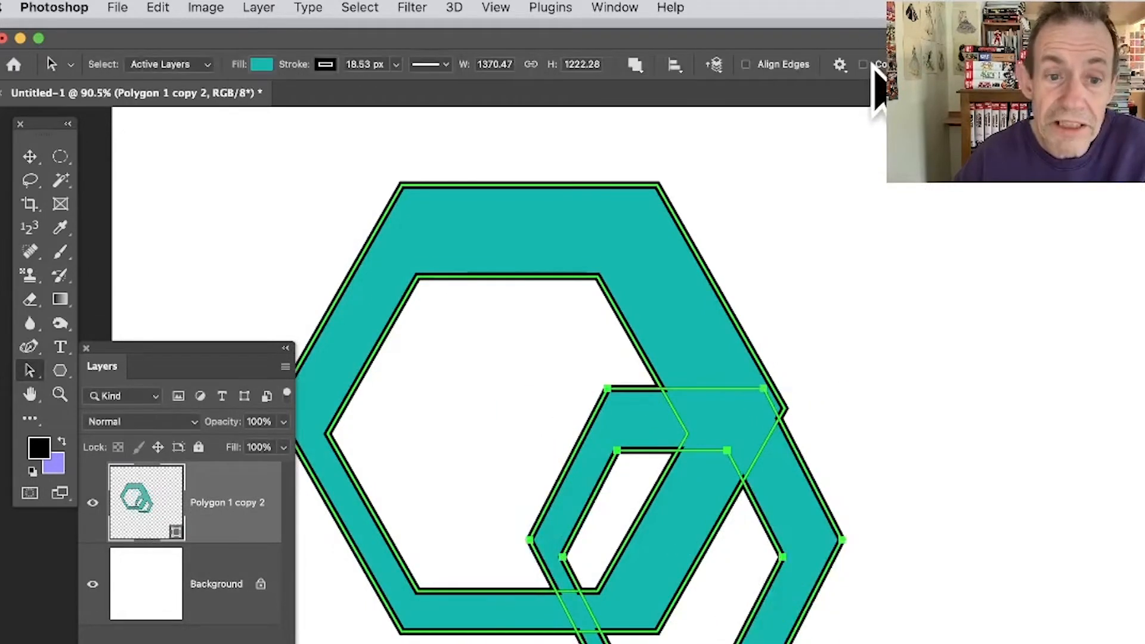
left_click_drag(785, 480, 610, 403)
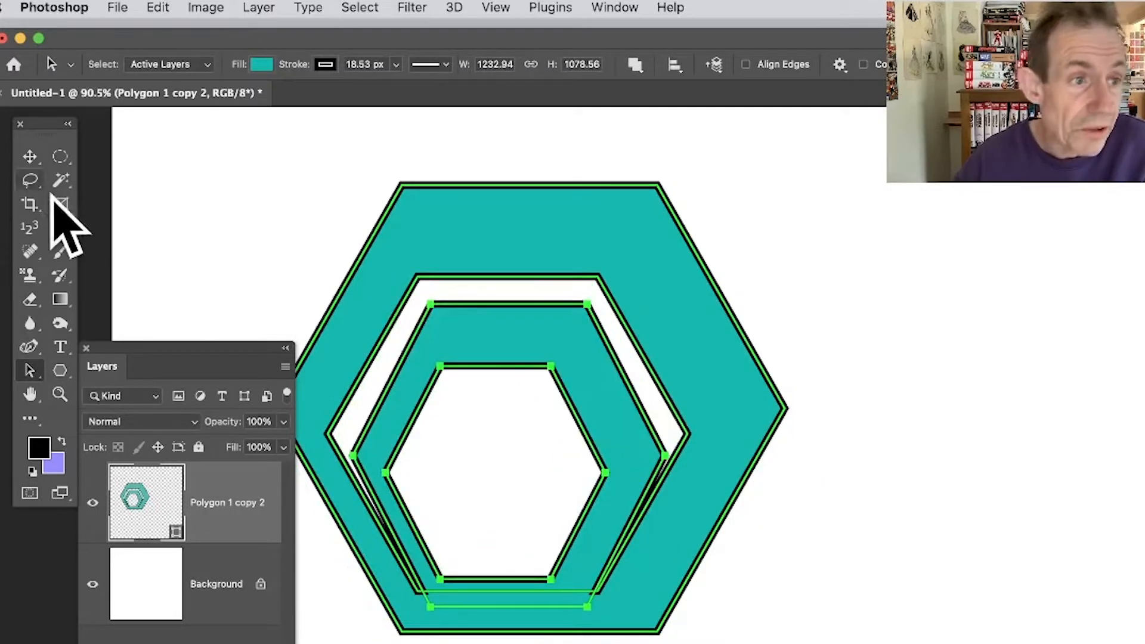
Select the paths of both nested rings and merge the shape components.
left_click_drag(200, 133, 892, 643)
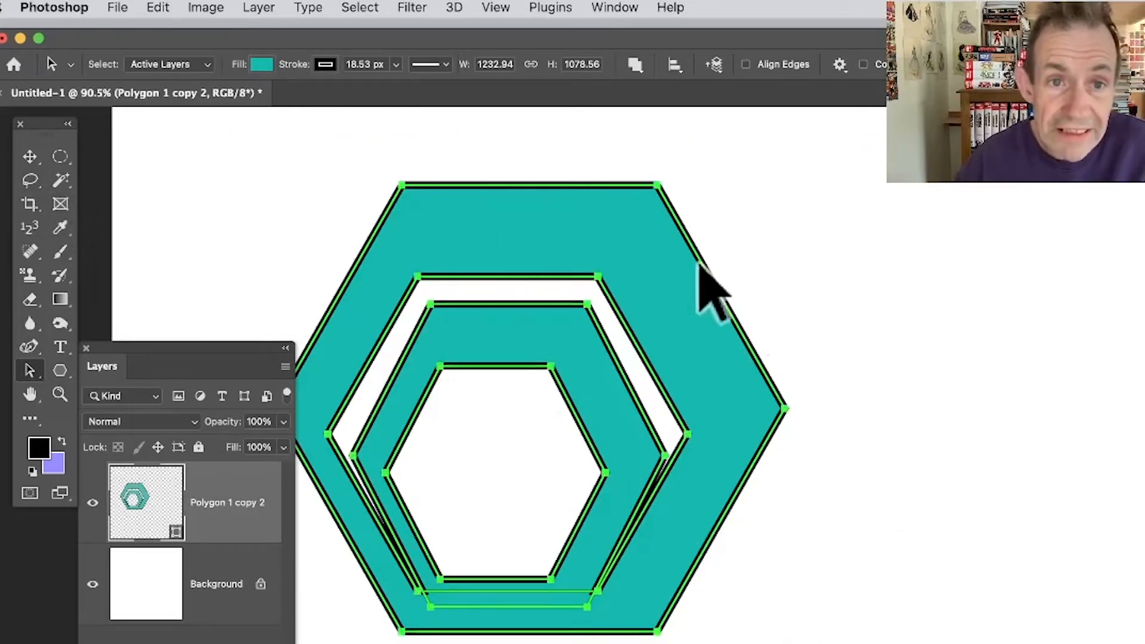
left_click(636, 65)
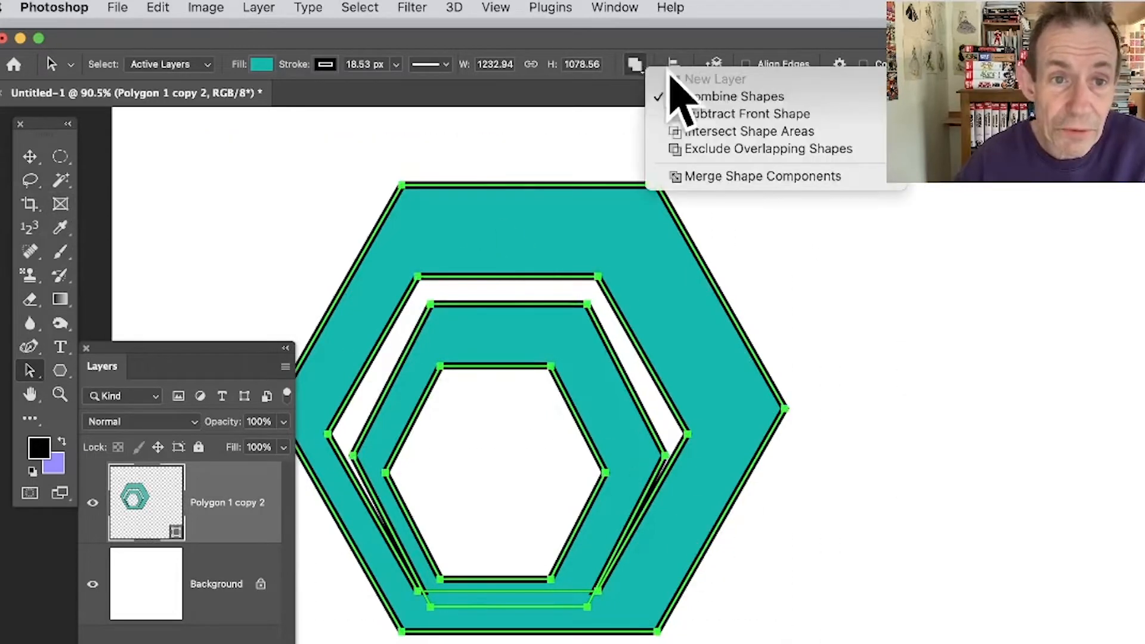
left_click(748, 177)
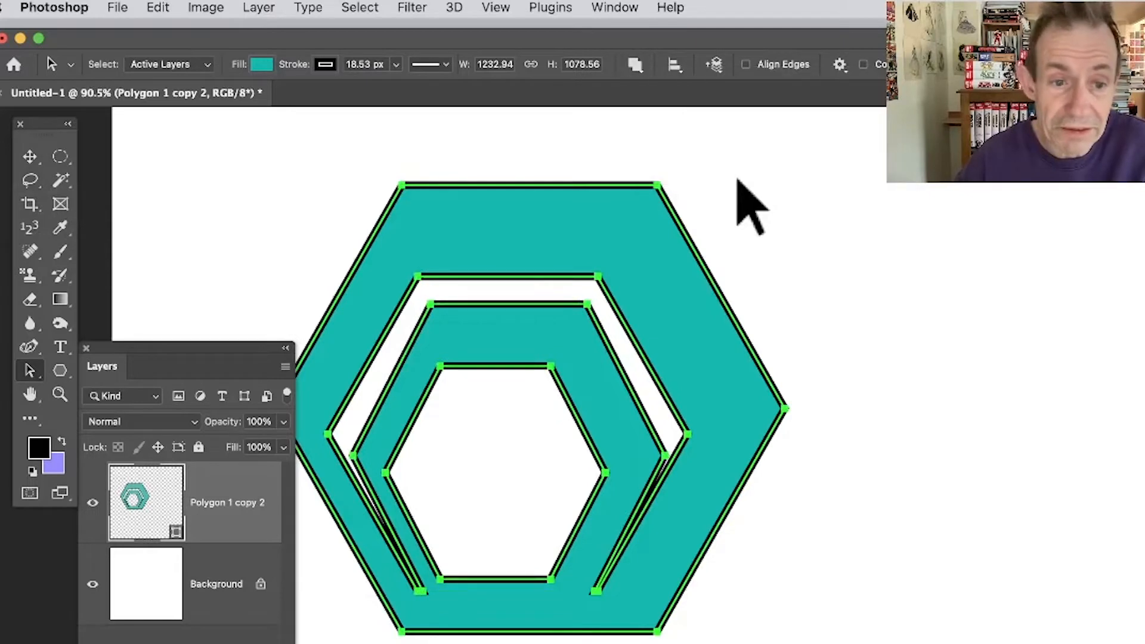
left_click(906, 456)
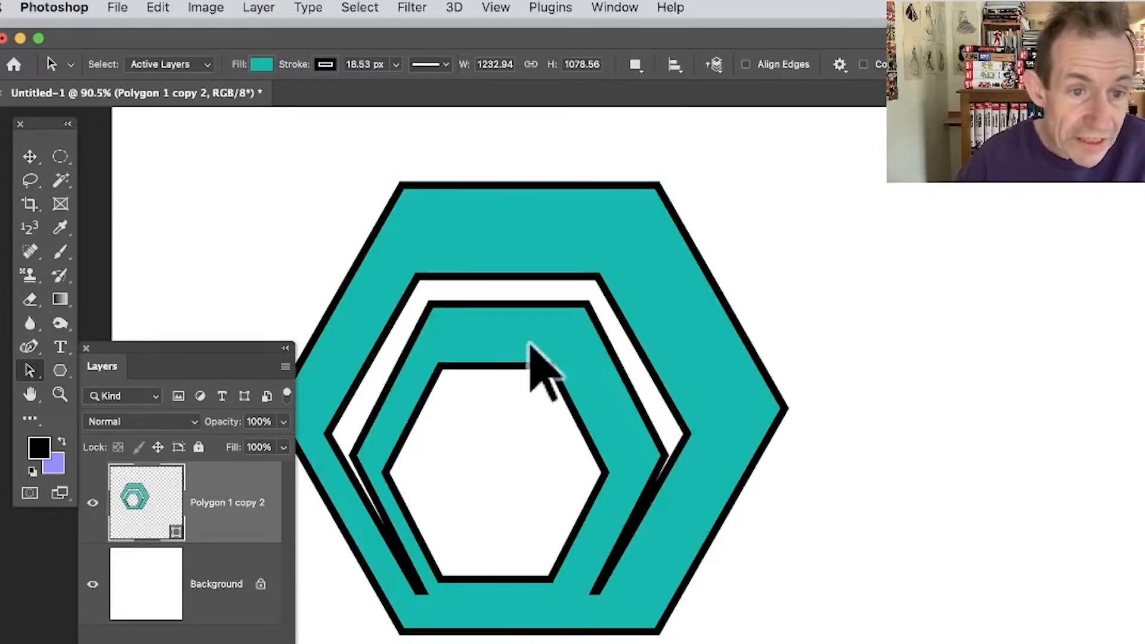
Examine the merged nested-ring path by selecting it by area, clearing the selection, and picking it directly.
left_click_drag(245, 139, 954, 643)
left_click_drag(232, 123, 460, 355)
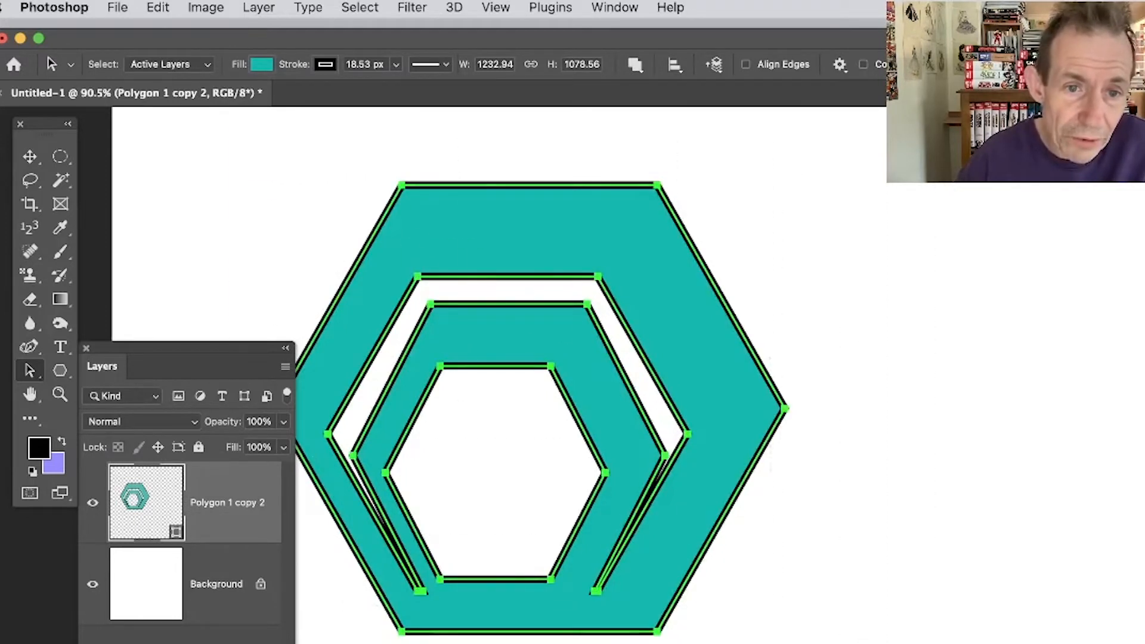
left_click(823, 568)
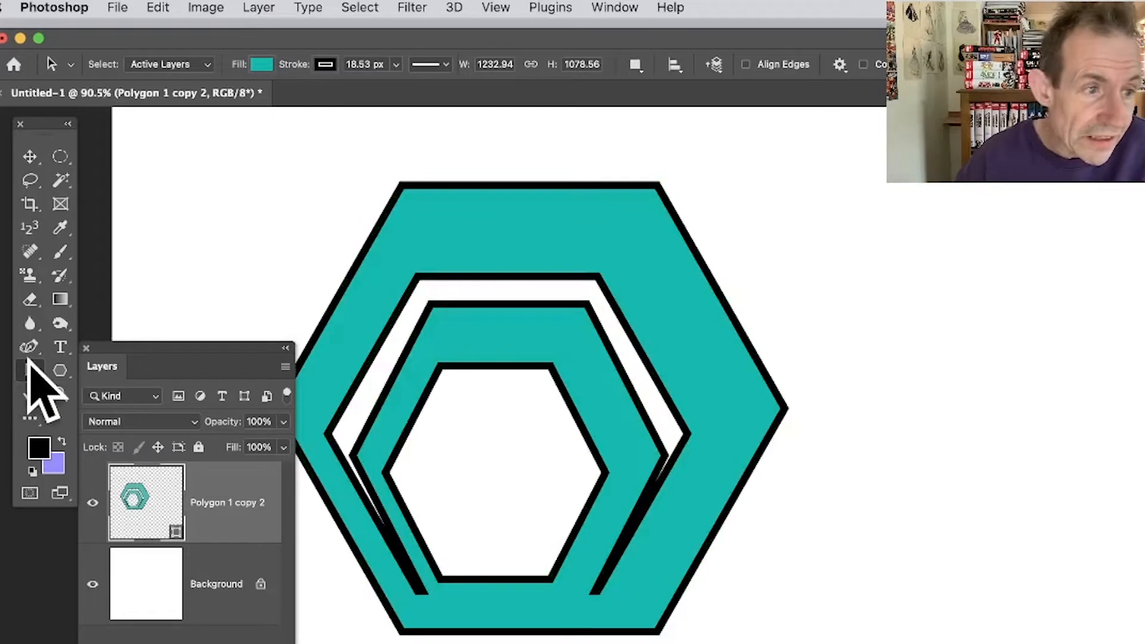
left_click(700, 461)
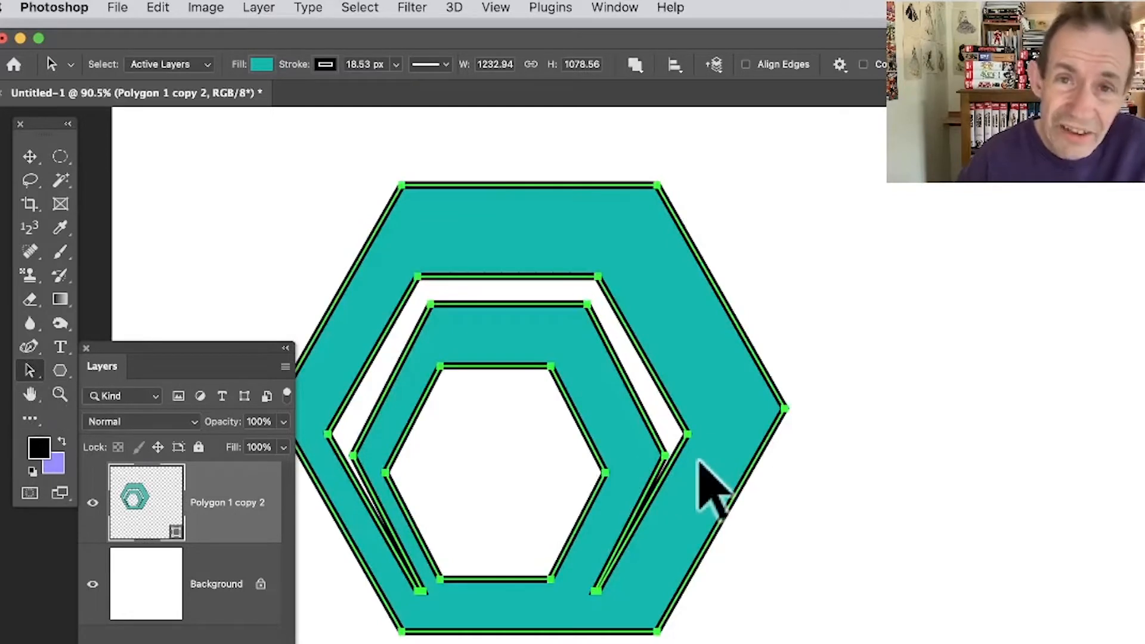
Duplicate the merged nested-ring shape as a separate layer with the Move tool, overlapping the original down and to the right.
left_click(30, 156)
left_click(1035, 447)
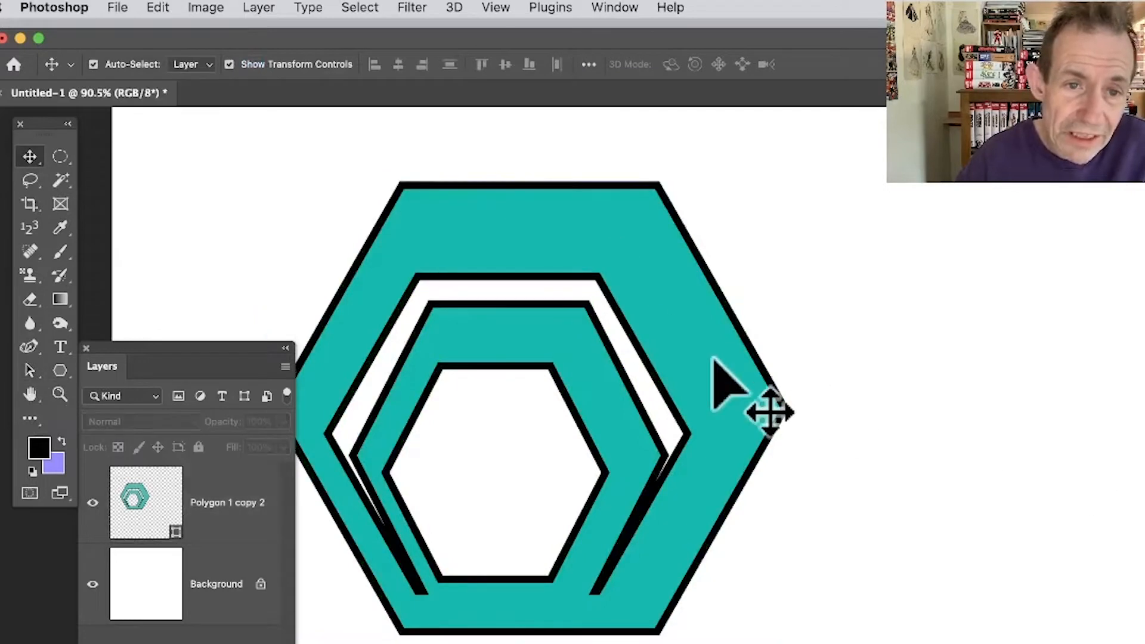
left_click(718, 378)
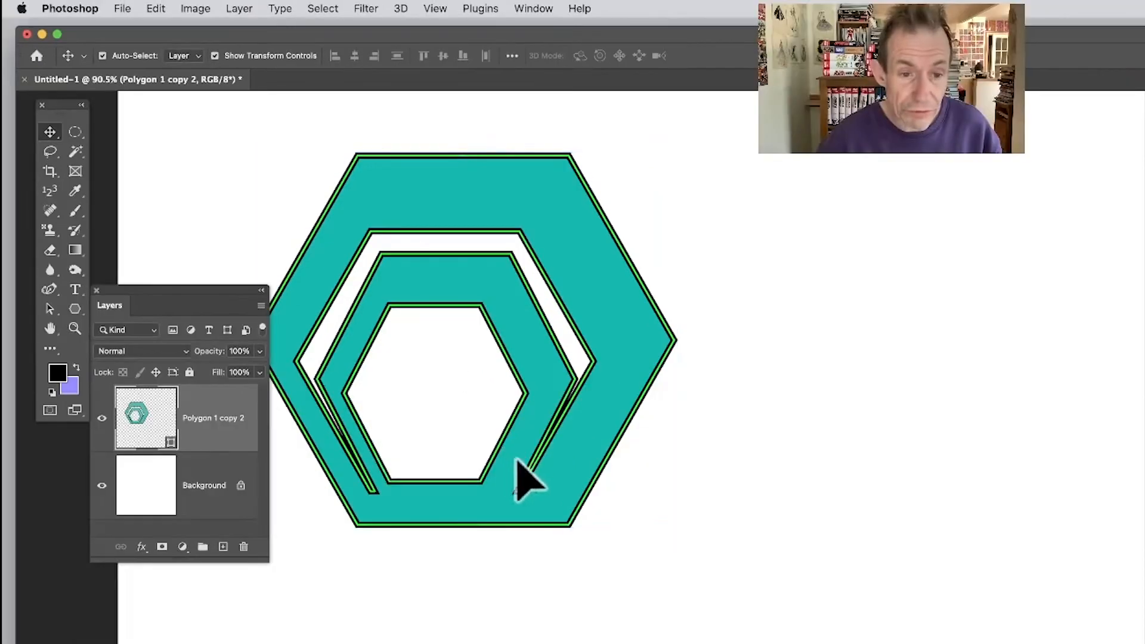
left_click_drag(597, 556, 870, 643)
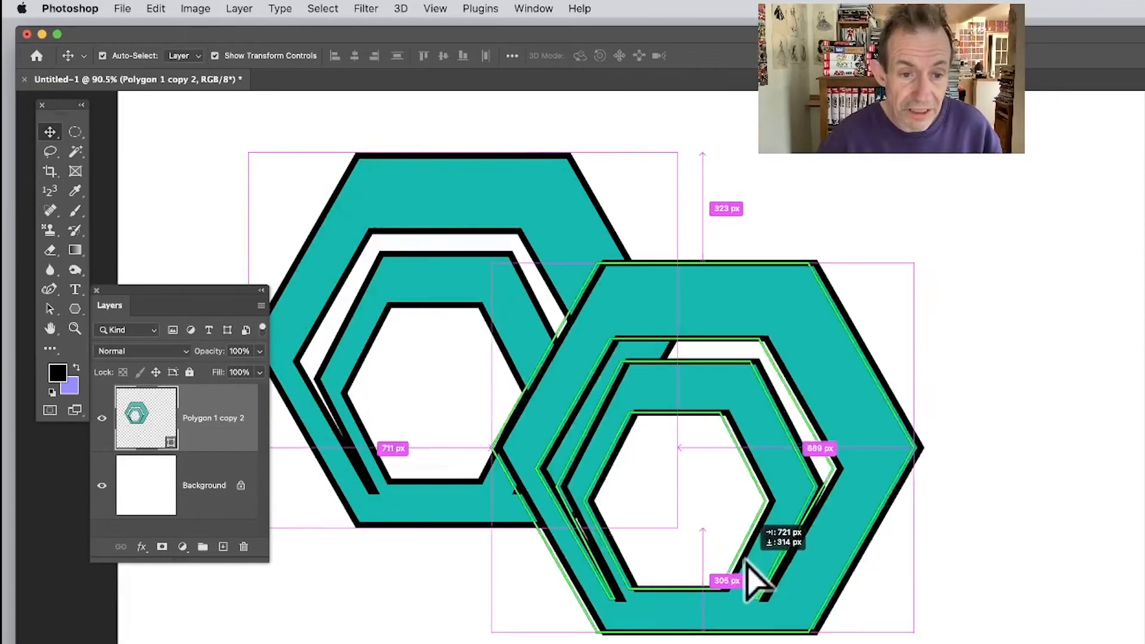
left_click_drag(749, 566, 631, 535)
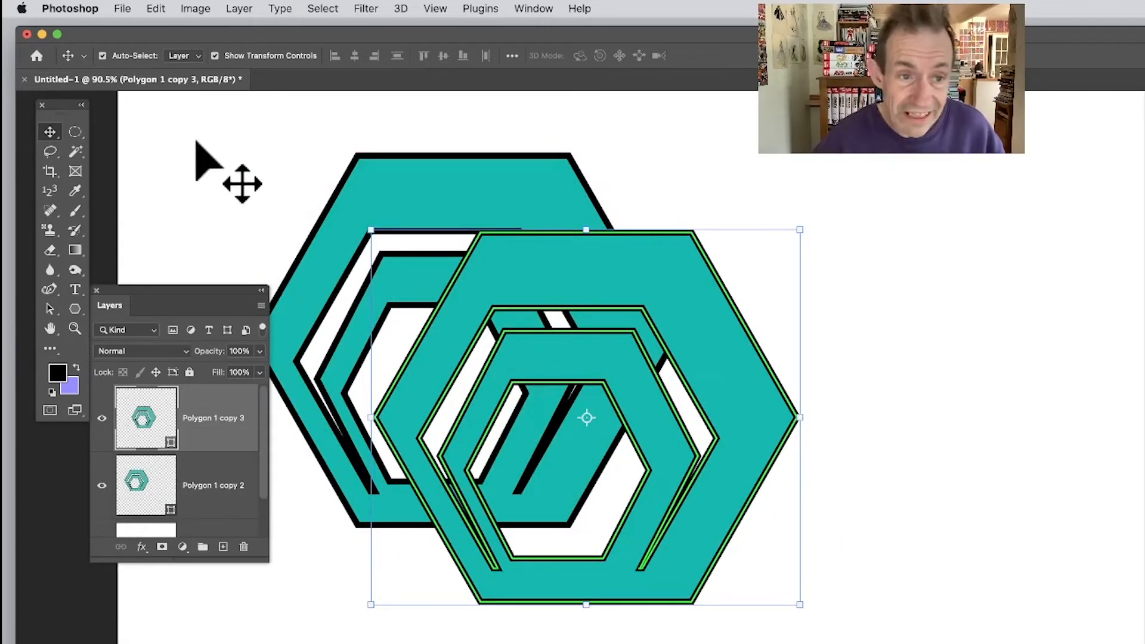
Select both nested-ring layers together, clear the selection, and delete the duplicate layer.
left_click_drag(171, 104, 915, 615)
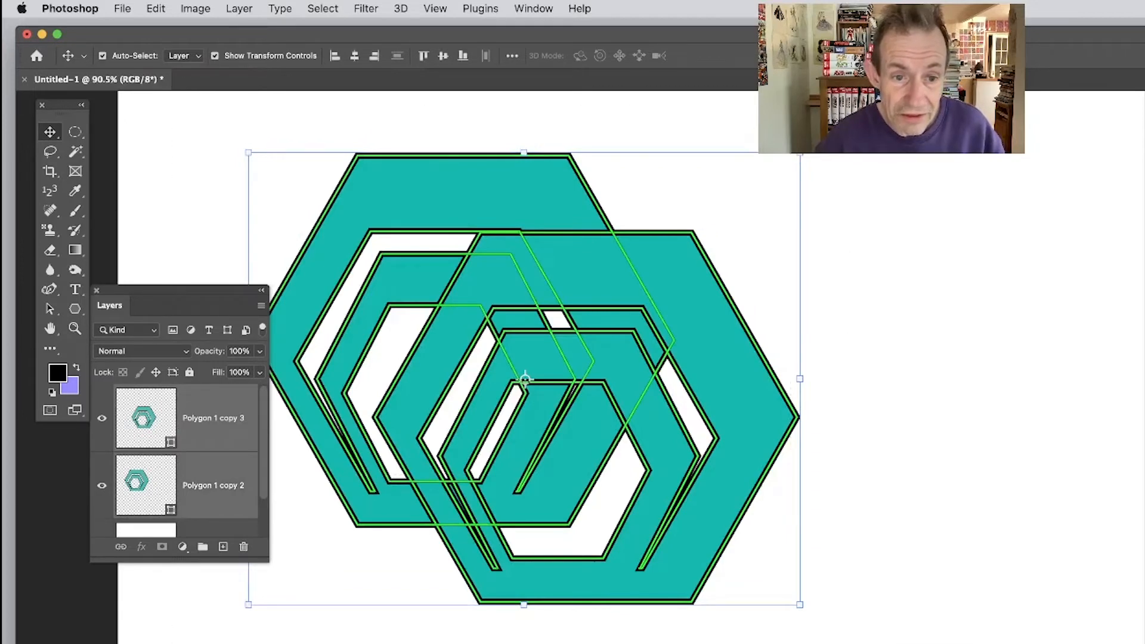
left_click(942, 420)
left_click(731, 402)
key("BackSpace")
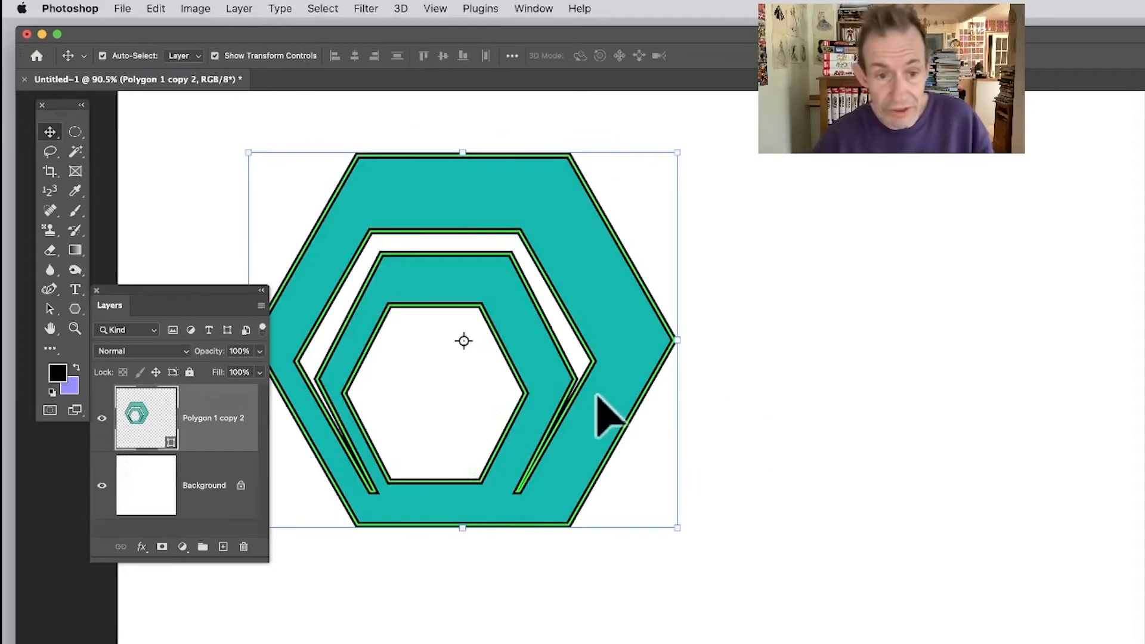
Shift the nested-ring shape slightly, and duplicate its path many times within the same shape layer, spreading overlapping copies across the canvas.
mouse_move(597, 387)
left_mouse_down()
mouse_move(606, 401)
mouse_move(598, 388)
left_mouse_up()
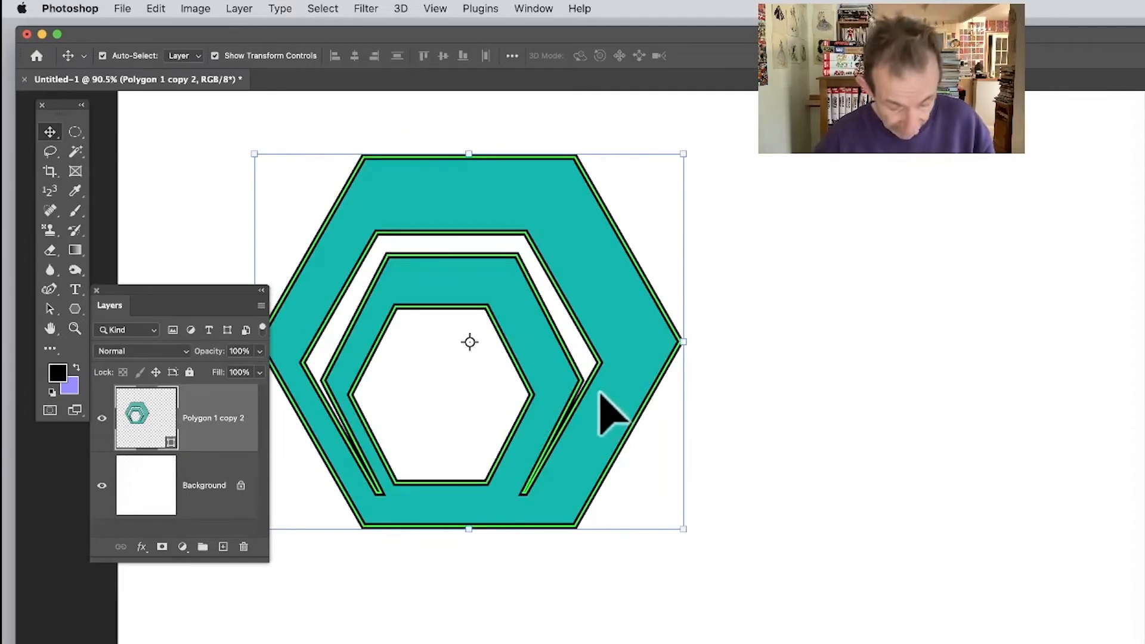
left_click(51, 309)
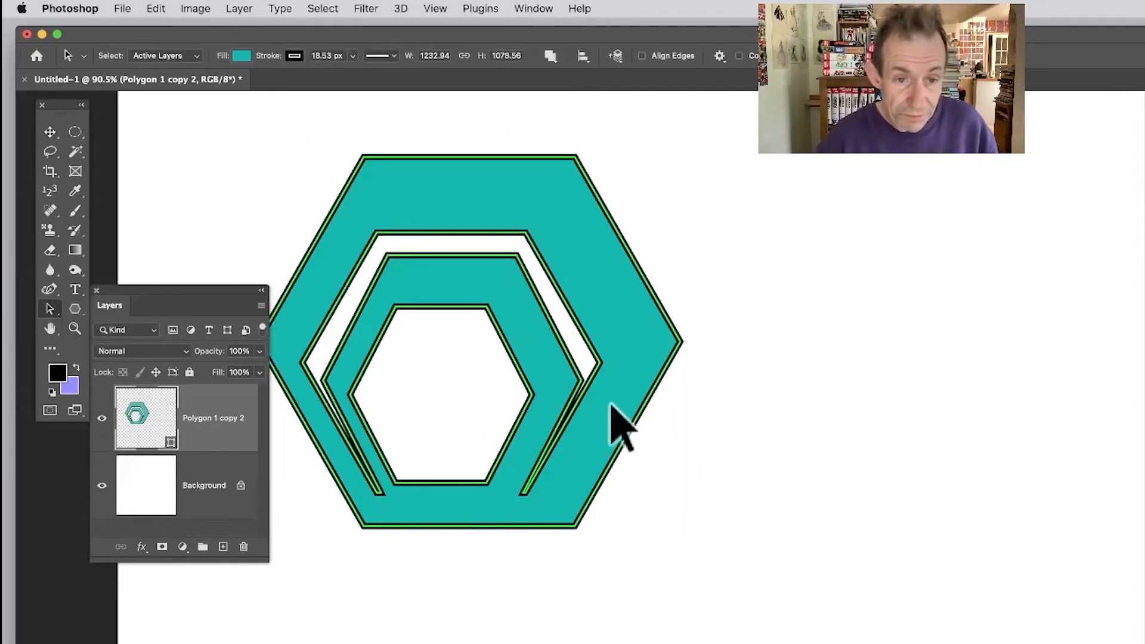
left_click_drag(597, 415, 690, 482)
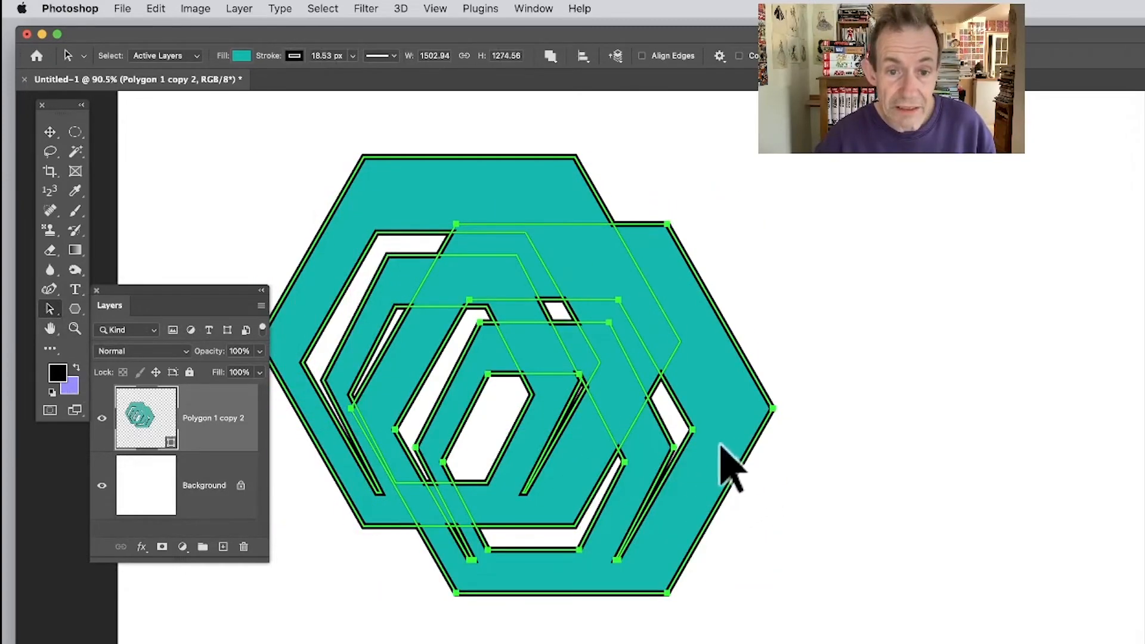
left_click_drag(723, 443, 385, 326)
left_click_drag(336, 143, 979, 186)
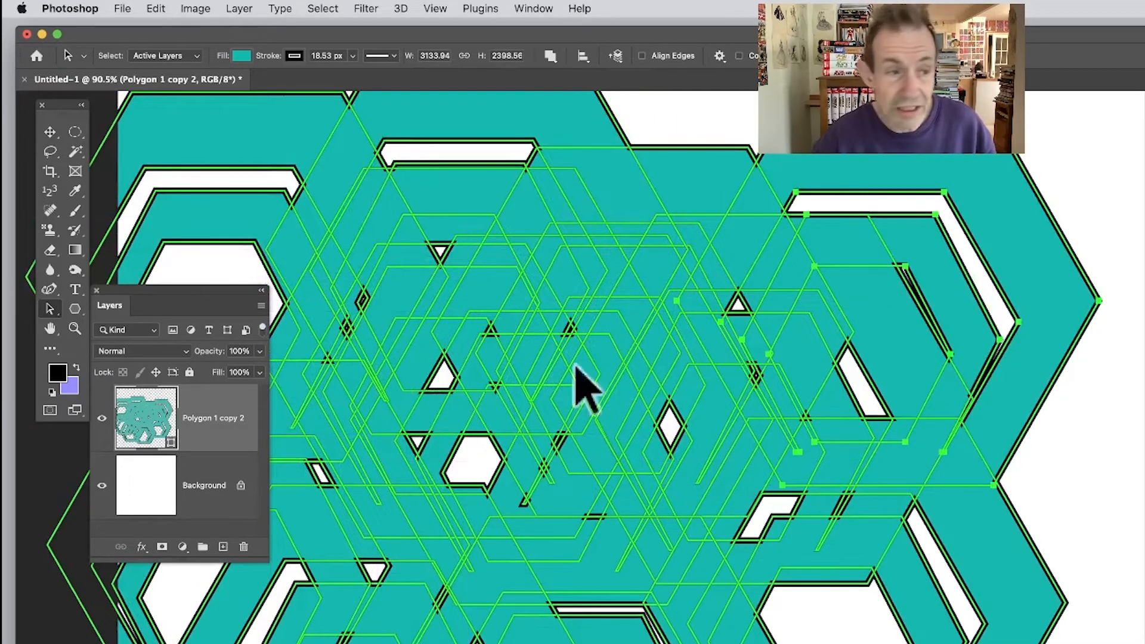
Scale the selected nested-ring path copy to about 57.91% width and 54.70% height with Free Transform Path, keeping it at the compound's upper-right edge.
left_click(155, 7)
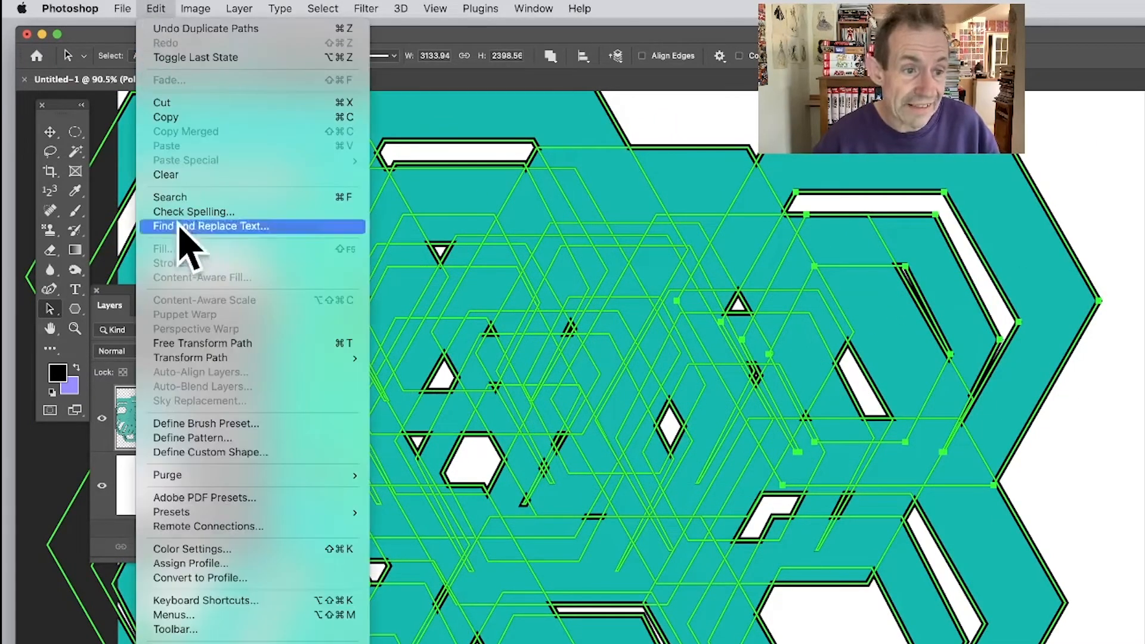
mouse_move(203, 358)
left_click(434, 378)
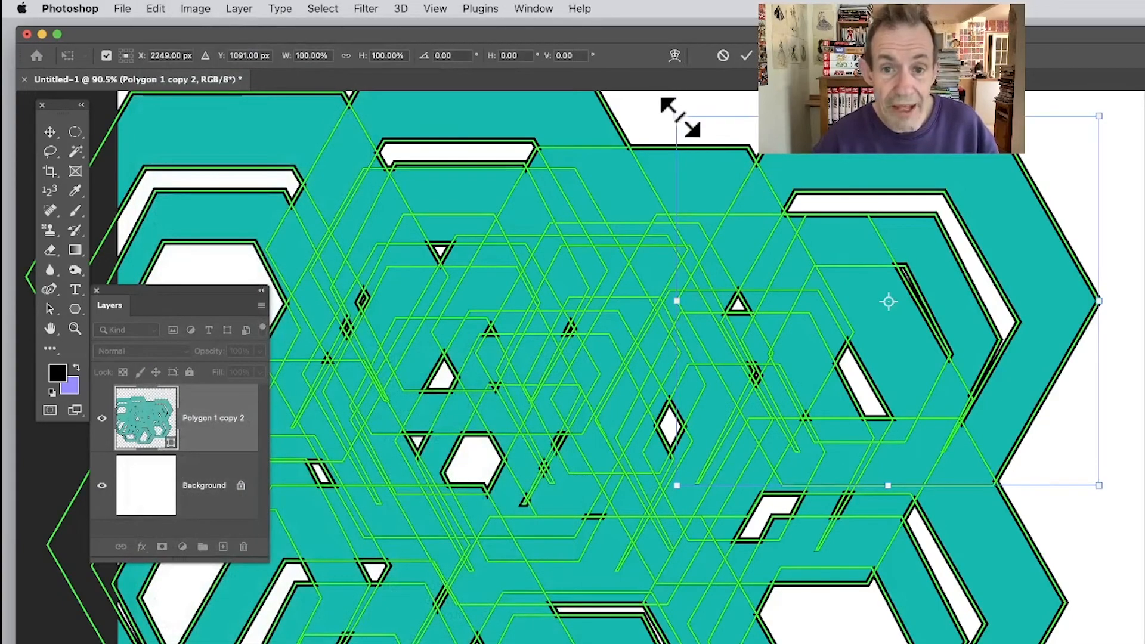
left_click_drag(679, 117, 855, 283)
left_click_drag(988, 313, 985, 230)
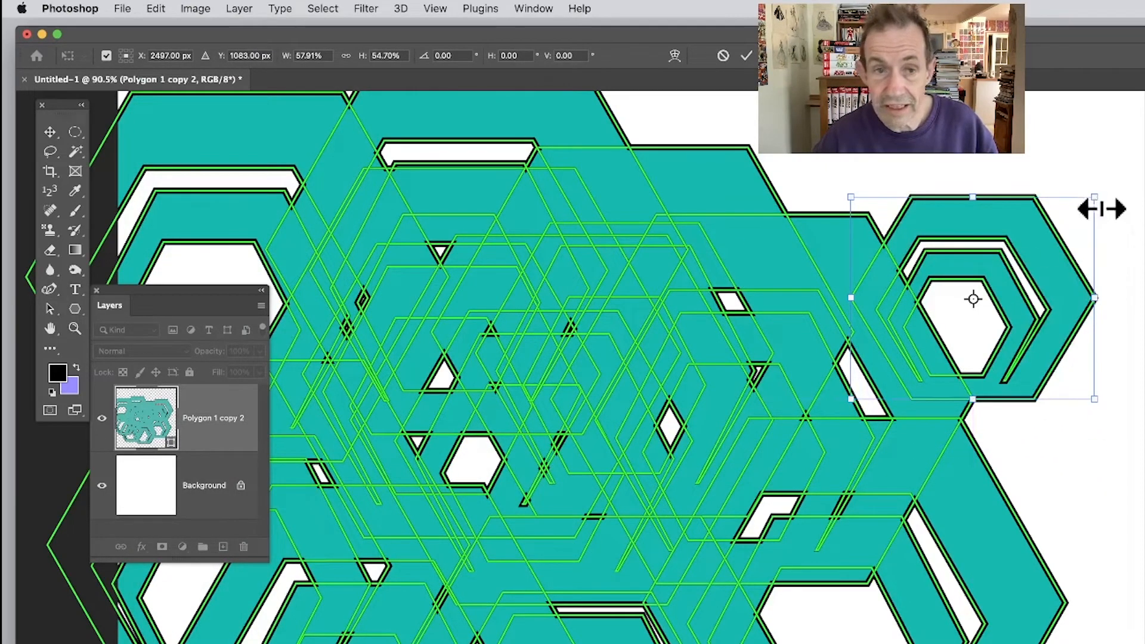
left_click(747, 55)
Rotate the small nested-ring path about 28 degrees and move it up and right, just beyond the compound shape's edge.
left_click(156, 9)
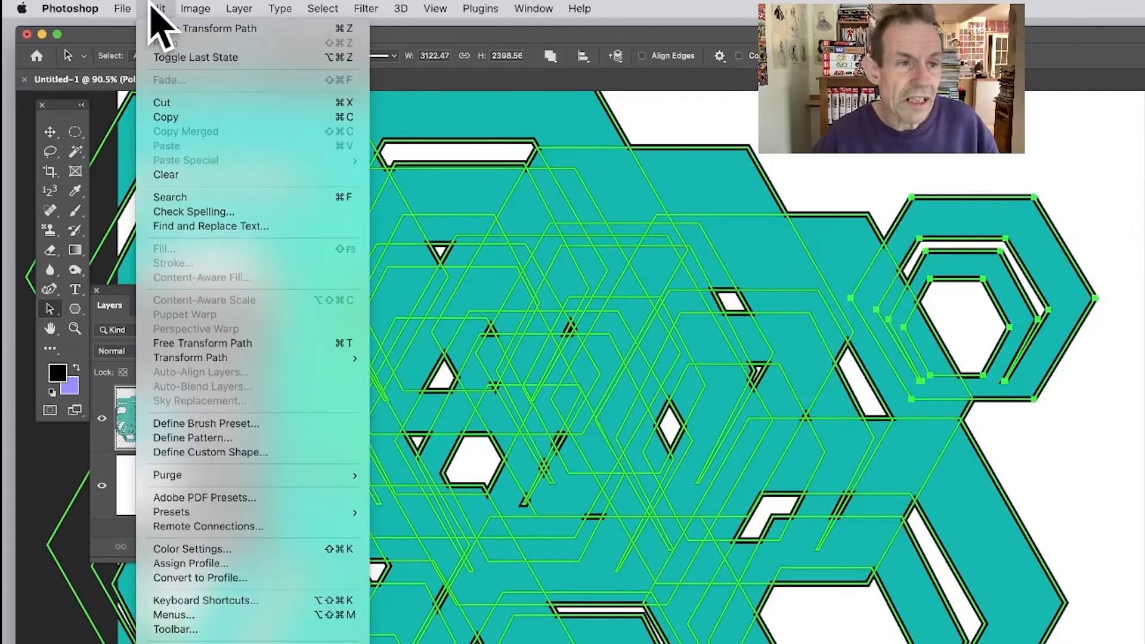
mouse_move(232, 358)
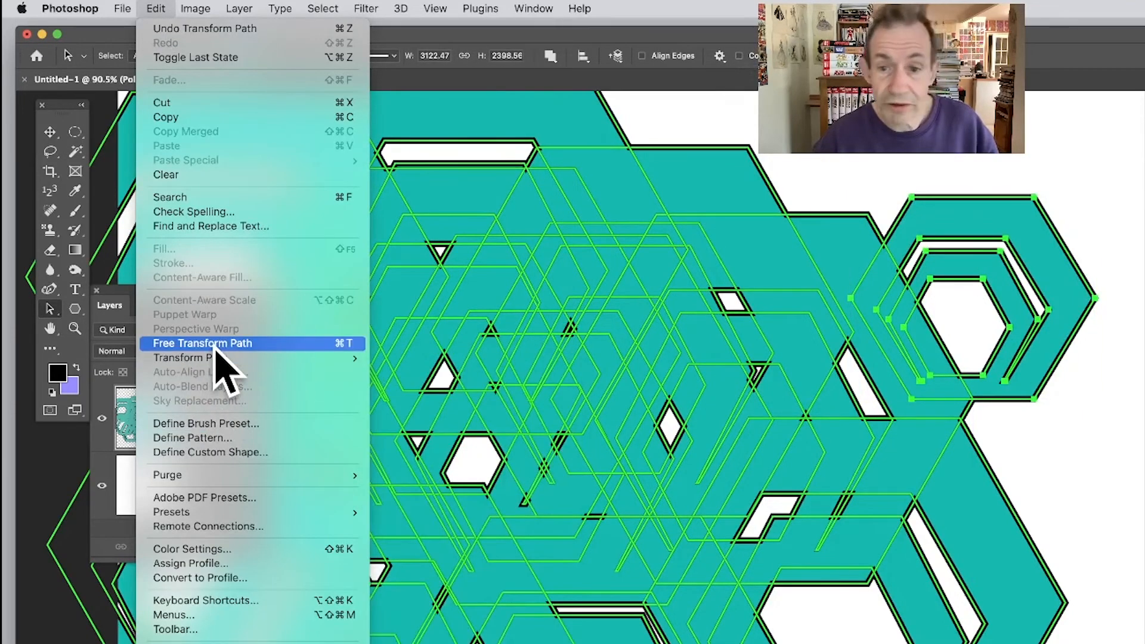
left_click(270, 343)
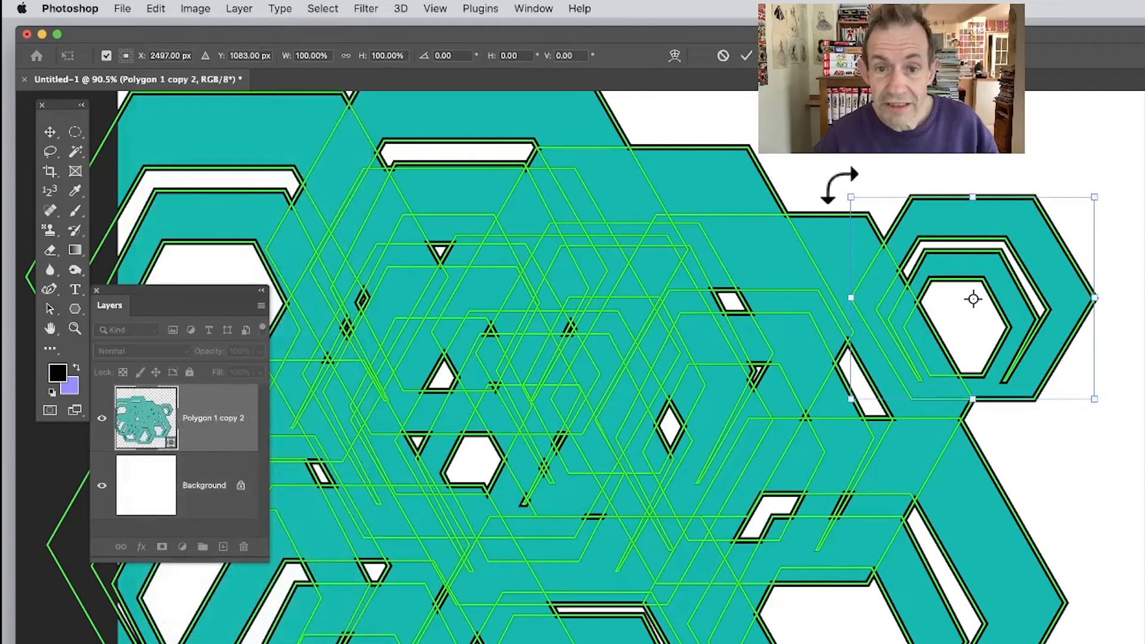
mouse_move(840, 185)
left_mouse_down()
mouse_move(894, 158)
mouse_move(818, 179)
left_mouse_up()
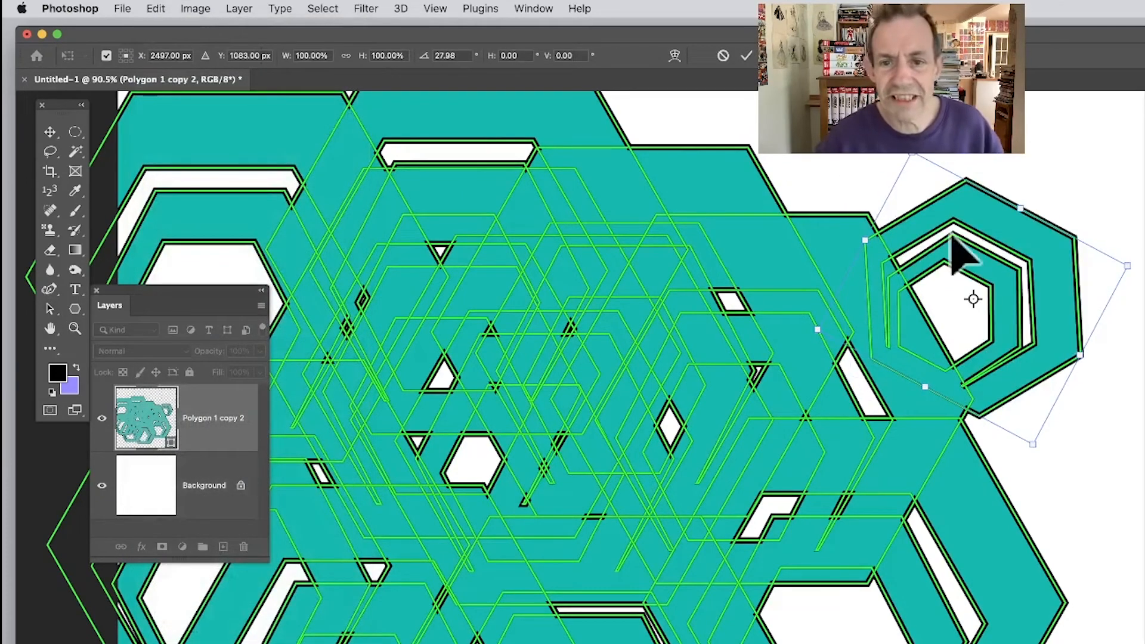
mouse_move(961, 218)
left_mouse_down()
mouse_move(969, 222)
mouse_move(956, 213)
left_mouse_up()
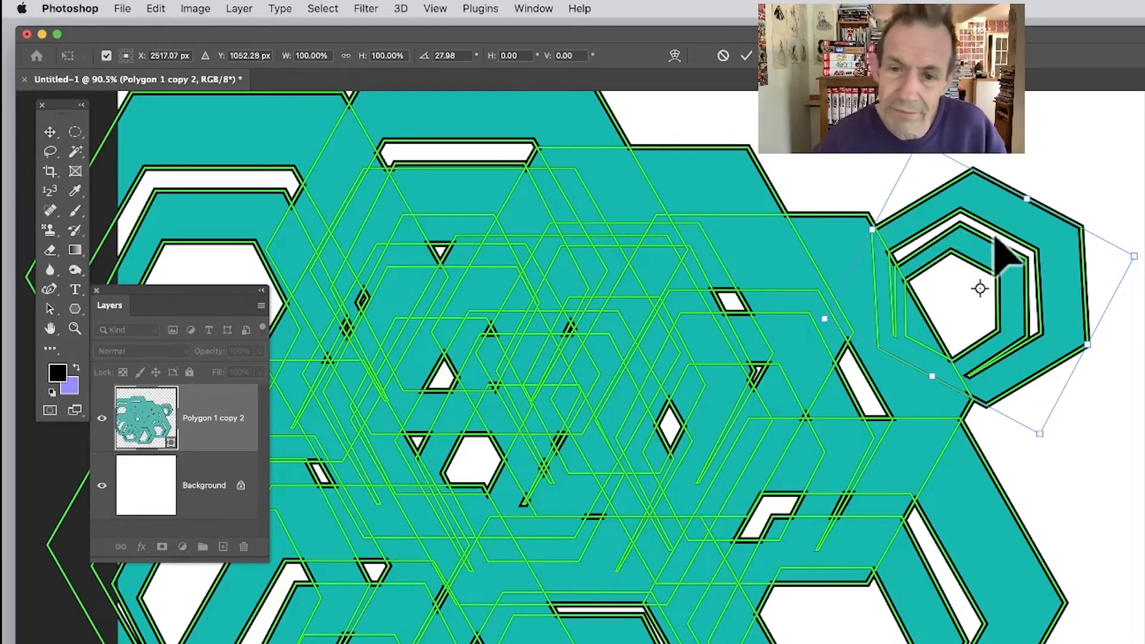
left_click_drag(995, 236, 1027, 202)
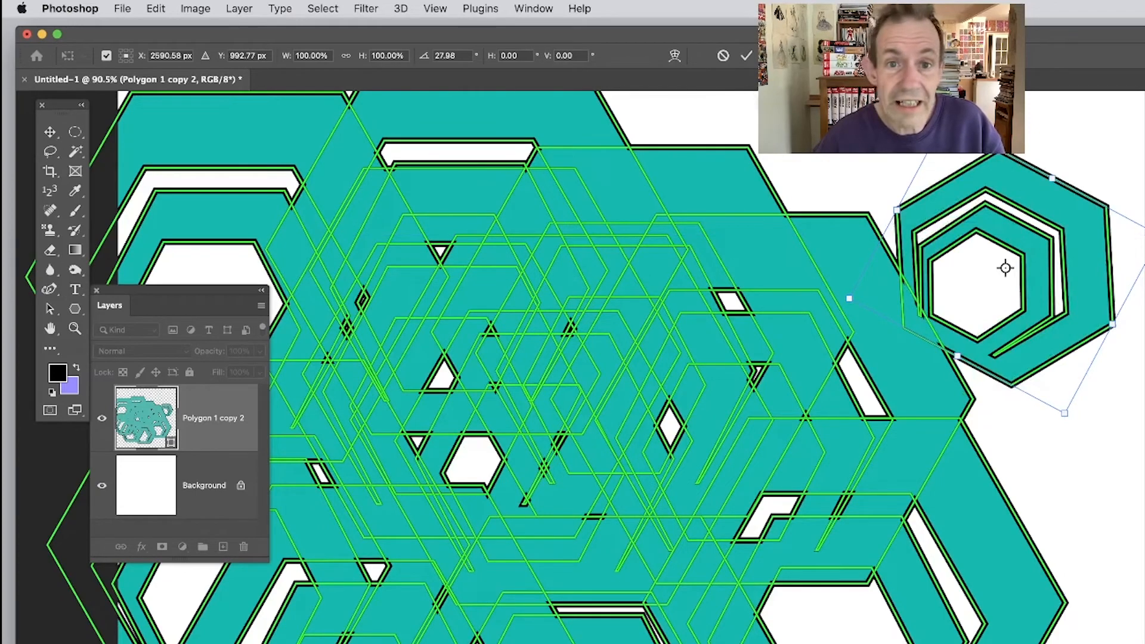
left_click(747, 56)
key("a")
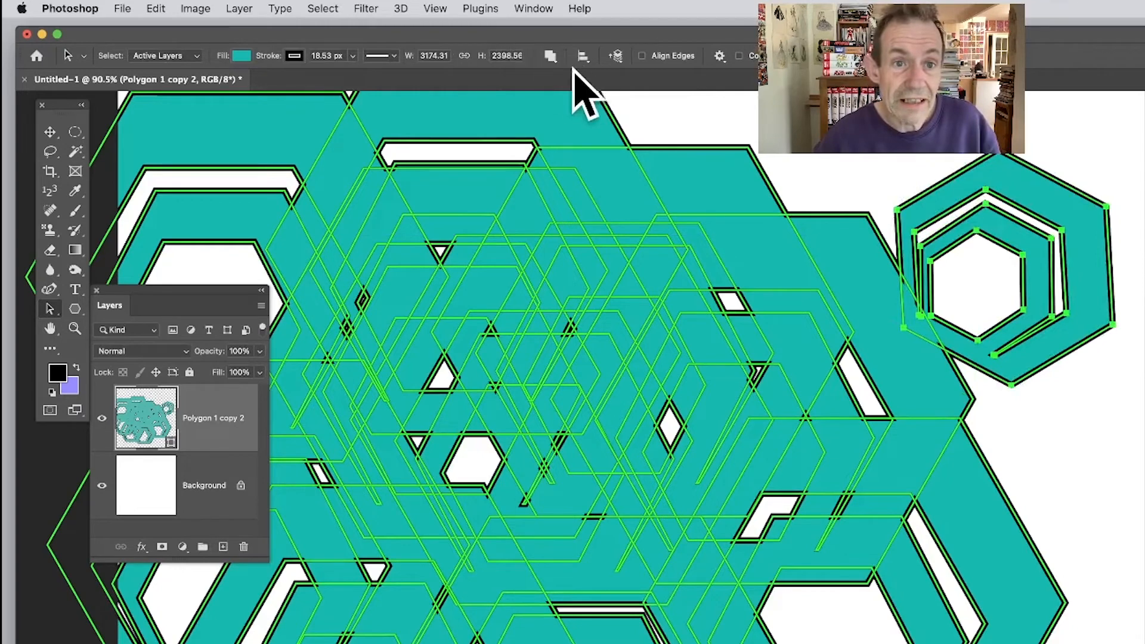
Set the small rotated ring path to Subtract Front Shape and move it over the upper part of the teal compound.
left_click(550, 55)
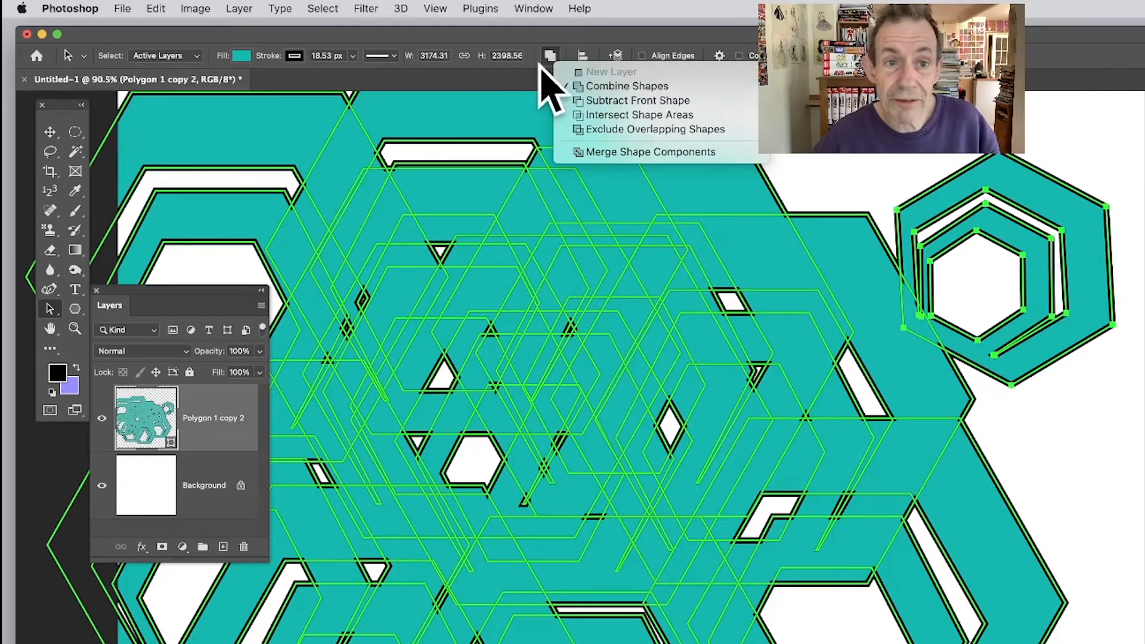
left_click(624, 101)
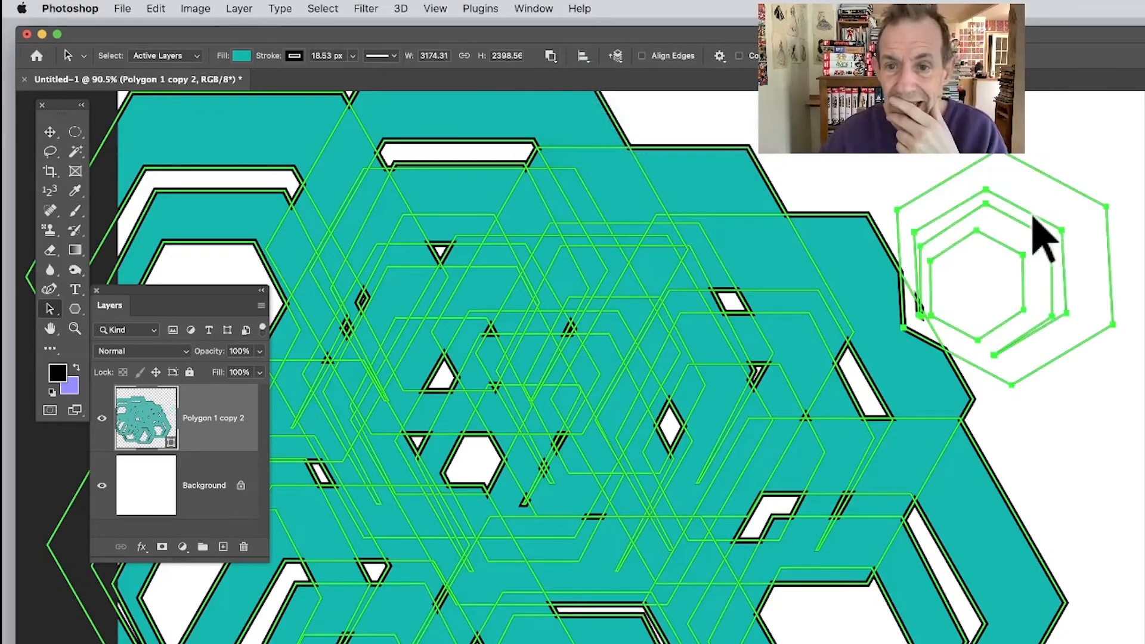
left_click_drag(1030, 220, 753, 232)
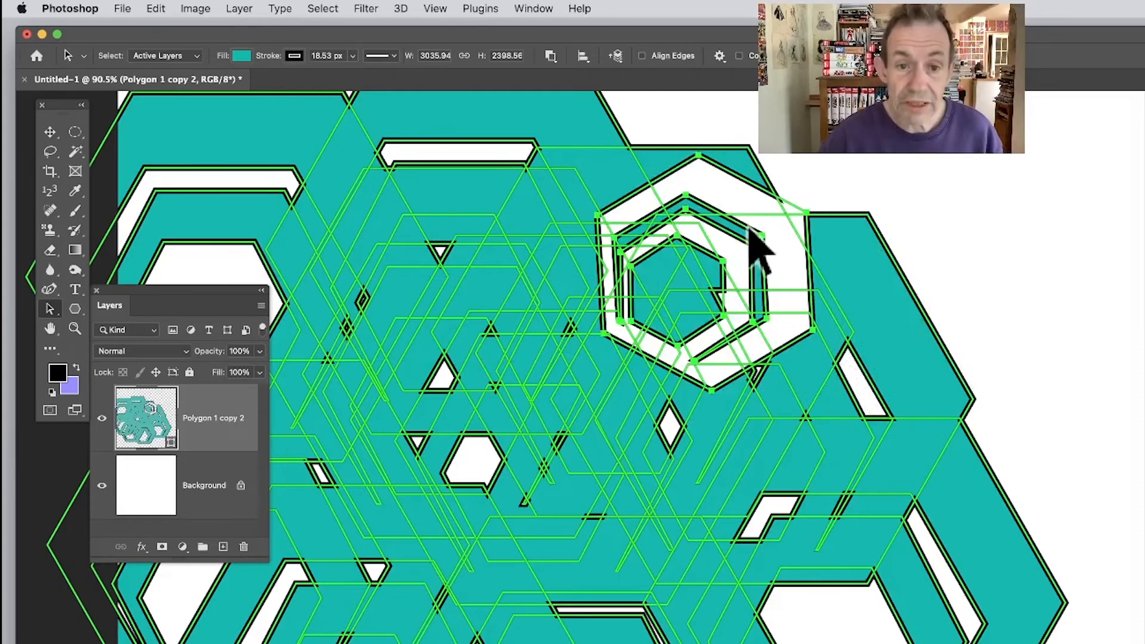
Duplicate the subtracting ring path several times across the compound, keeping Subtract Front Shape, to cut overlapping hexagonal rings out of the teal area.
left_click_drag(750, 229, 652, 322)
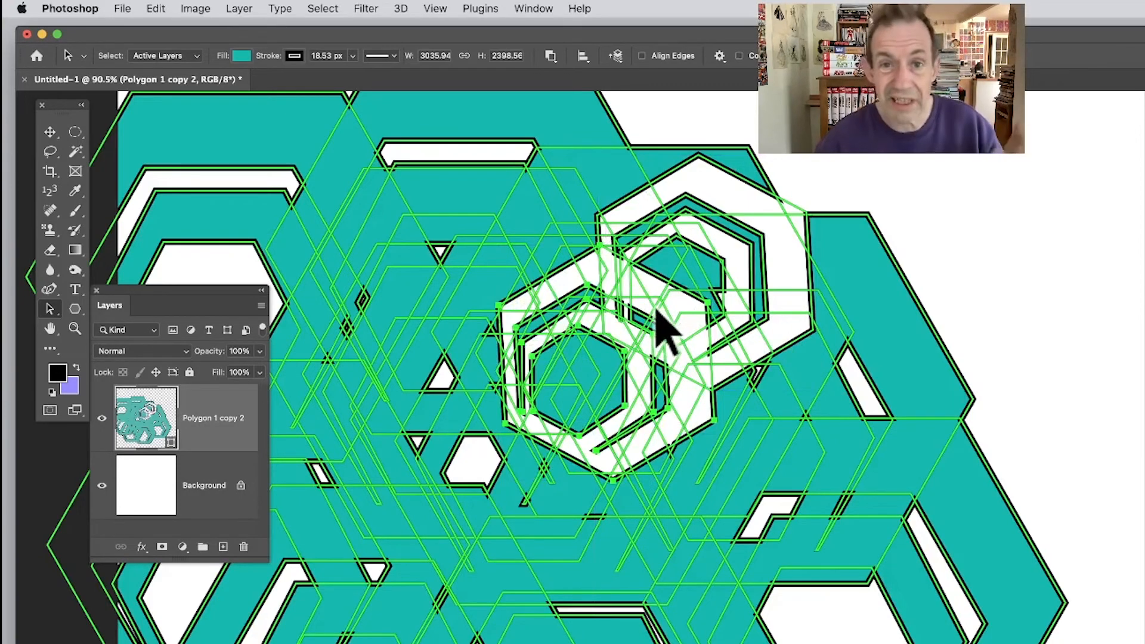
left_click(550, 56)
left_click(646, 99)
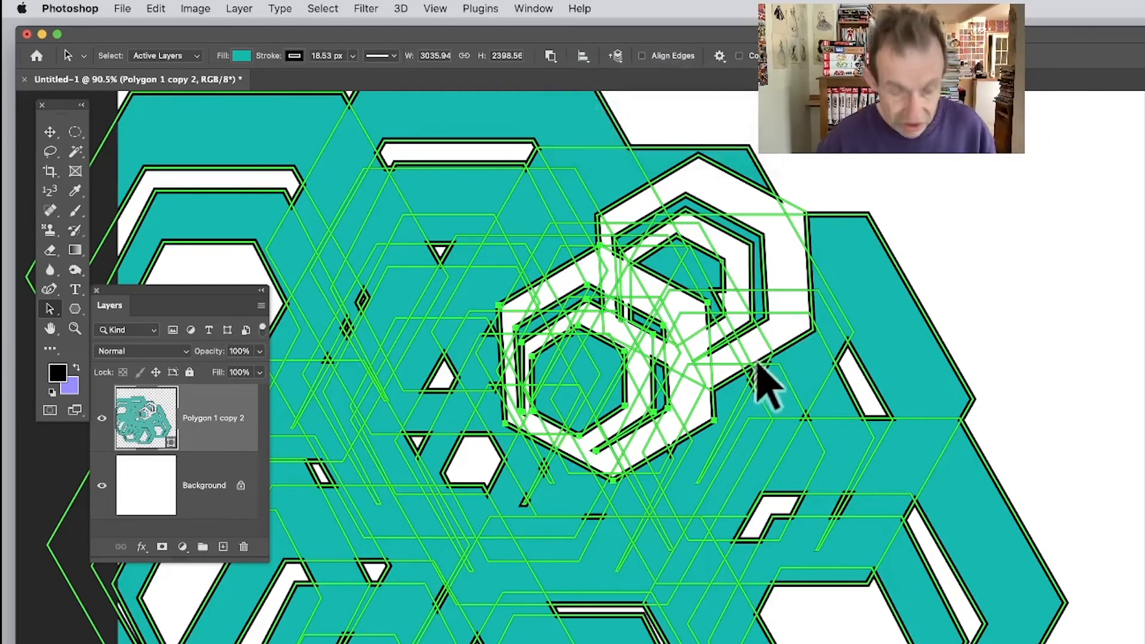
left_click_drag(753, 510, 874, 603)
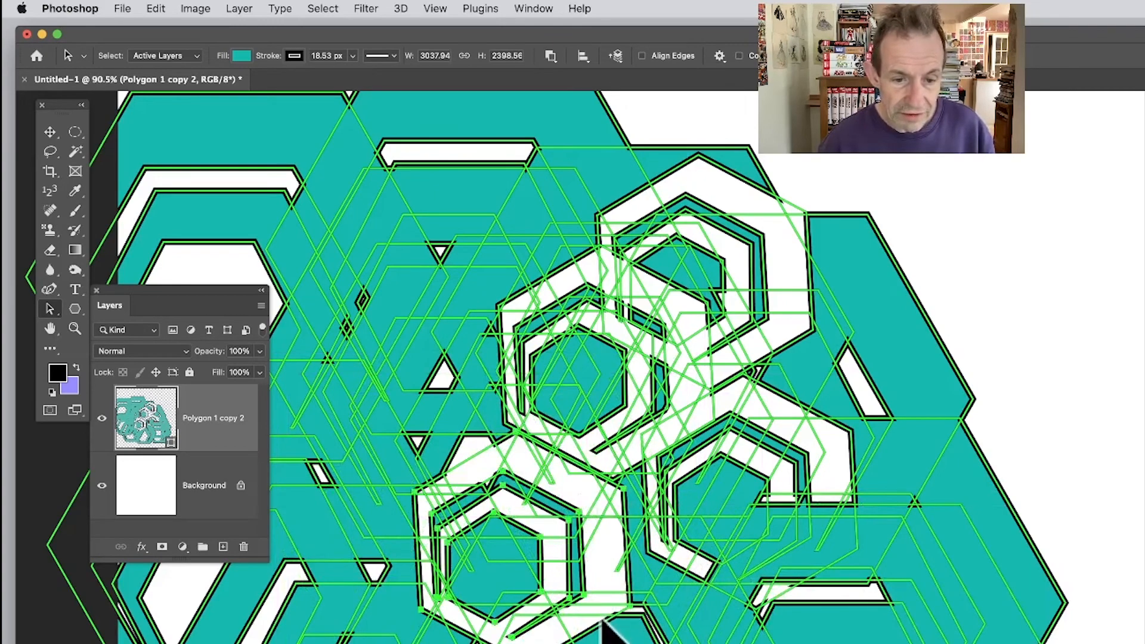
left_click_drag(605, 623, 465, 415)
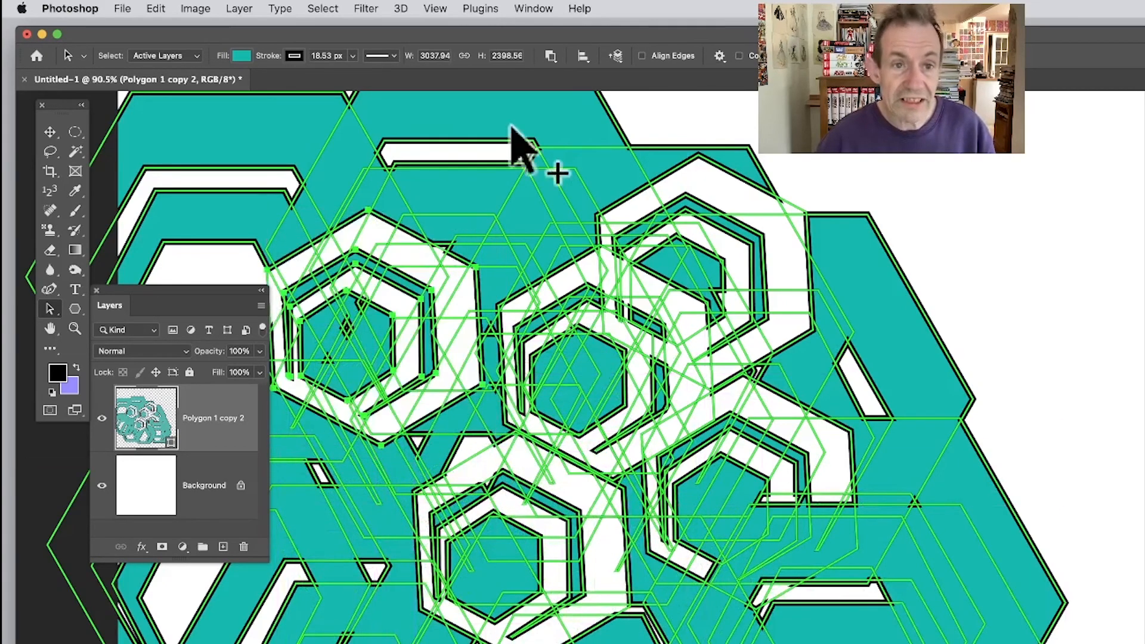
Compare the path operation options for a subtracting ring copy, a large combined ring path, and with no path selected.
left_click(551, 55)
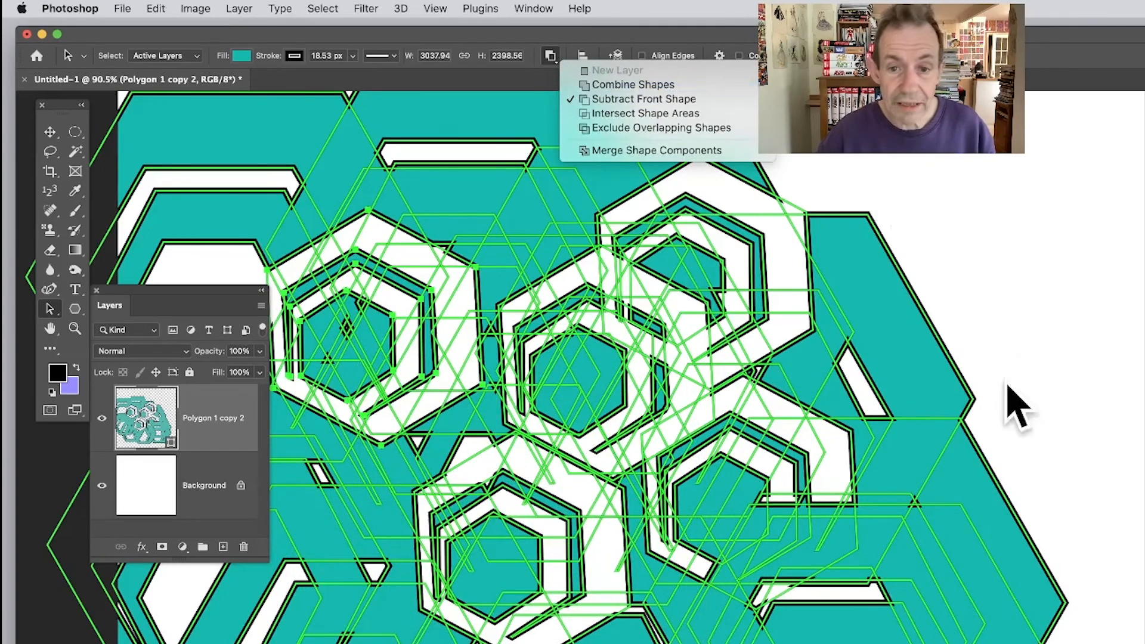
left_click(960, 385)
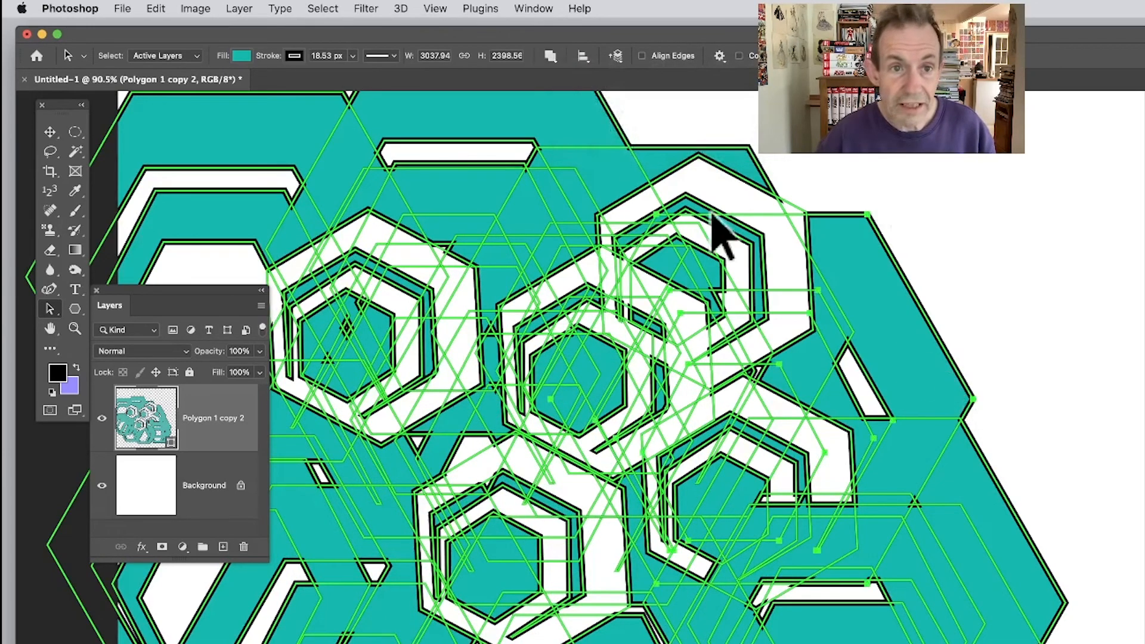
left_click(551, 55)
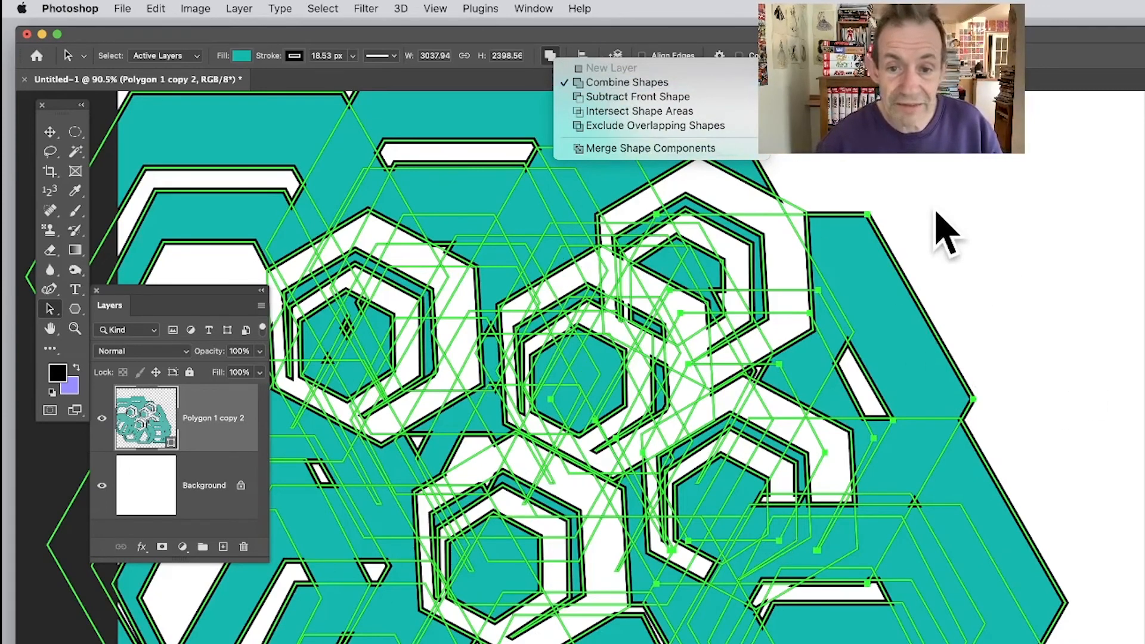
key("Escape")
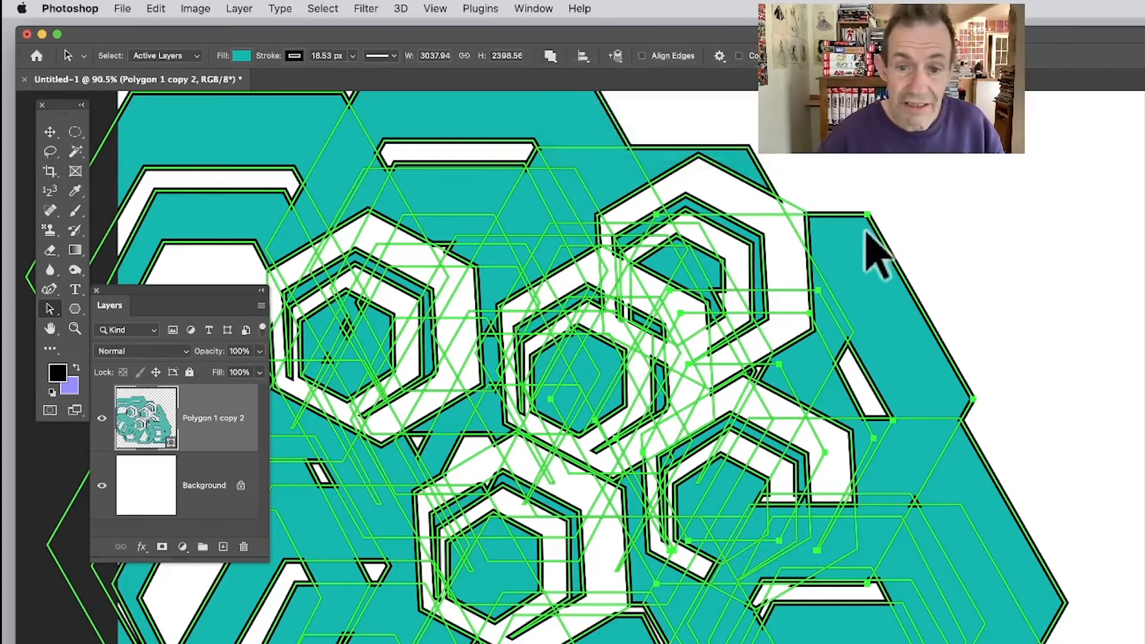
left_click(943, 242)
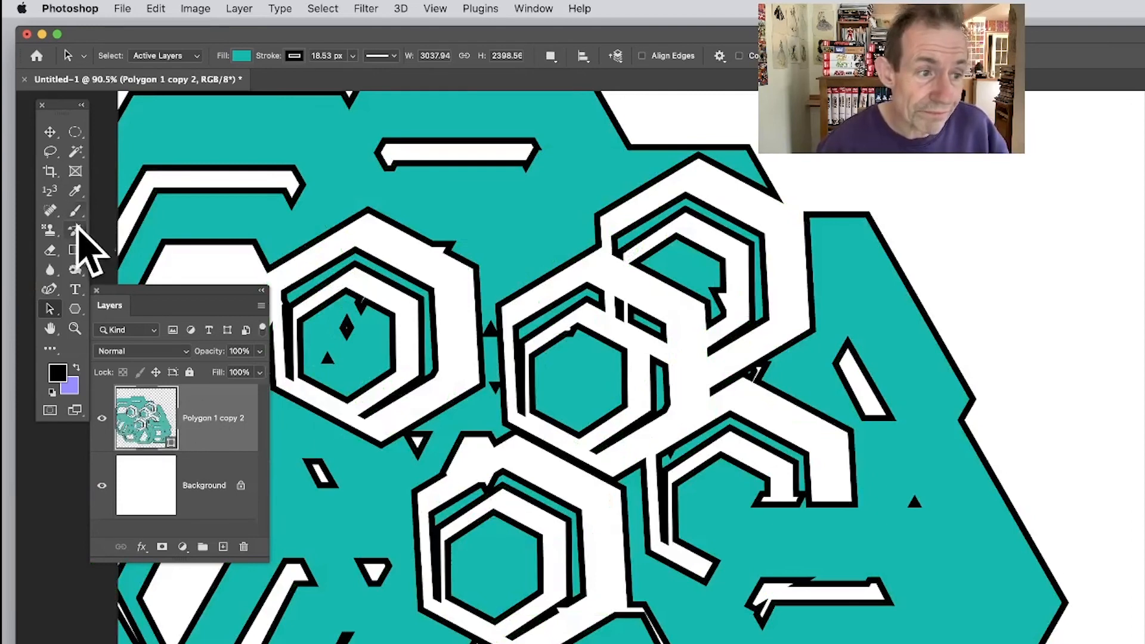
left_click(550, 56)
left_click(908, 170)
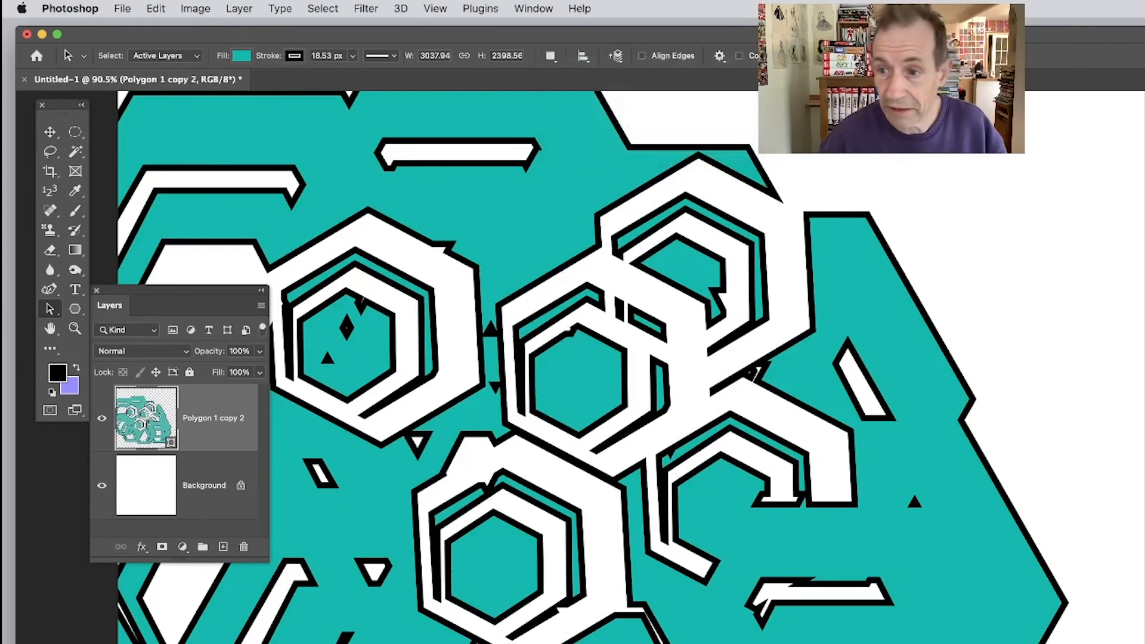
Select all the paths in the compound shape layer and merge their shape components into a single outline.
scroll(692, 367, "down", 5)
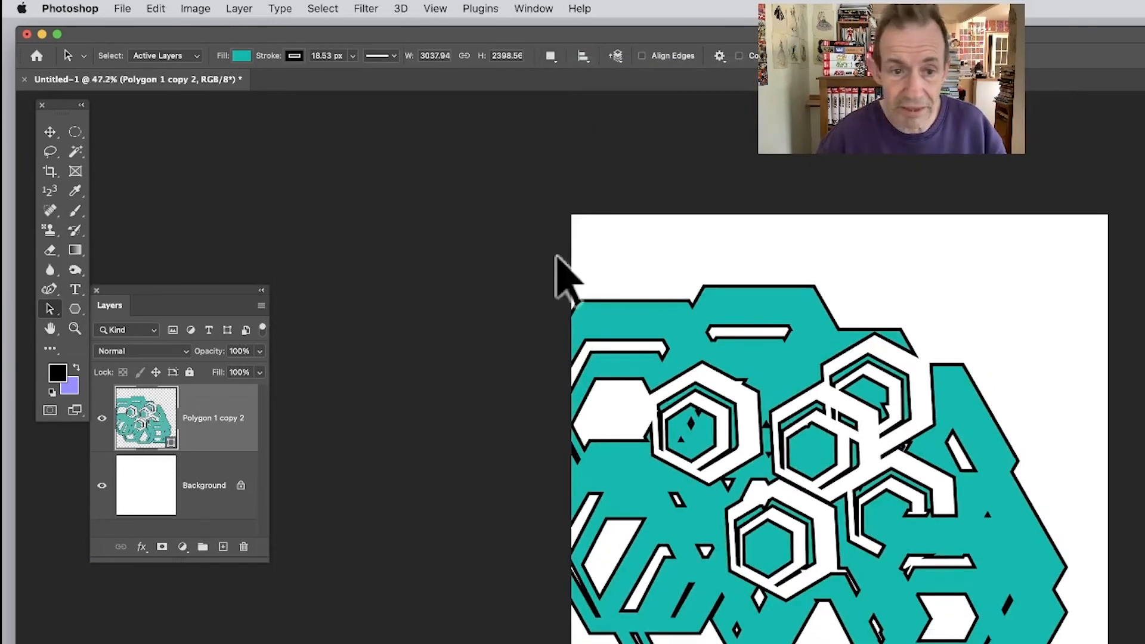
left_click_drag(472, 219, 1092, 641)
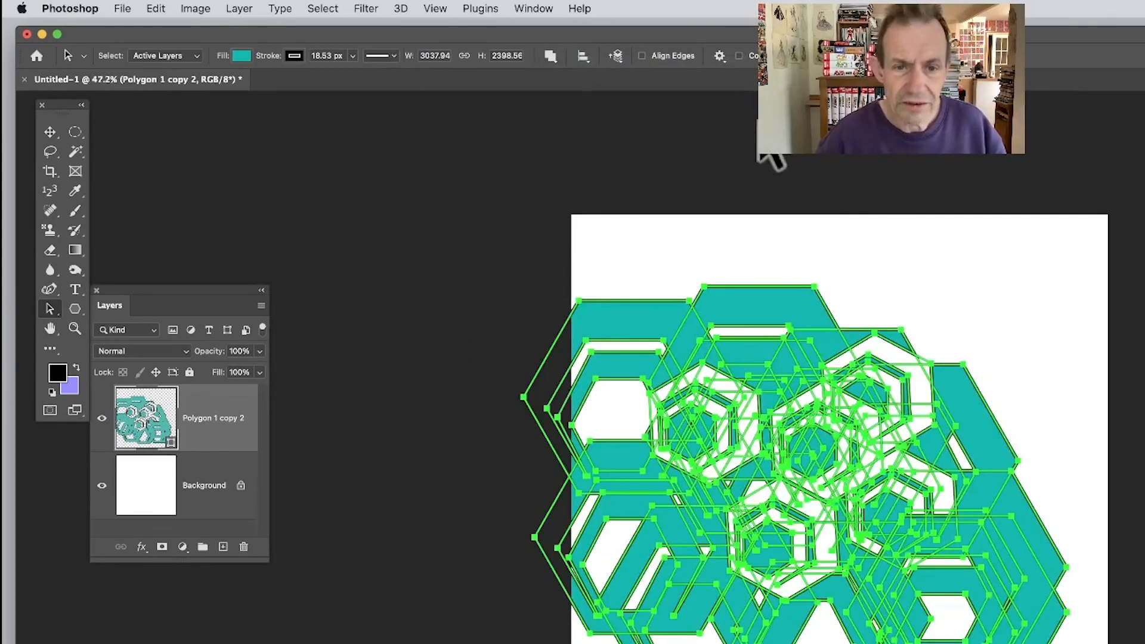
left_click(550, 56)
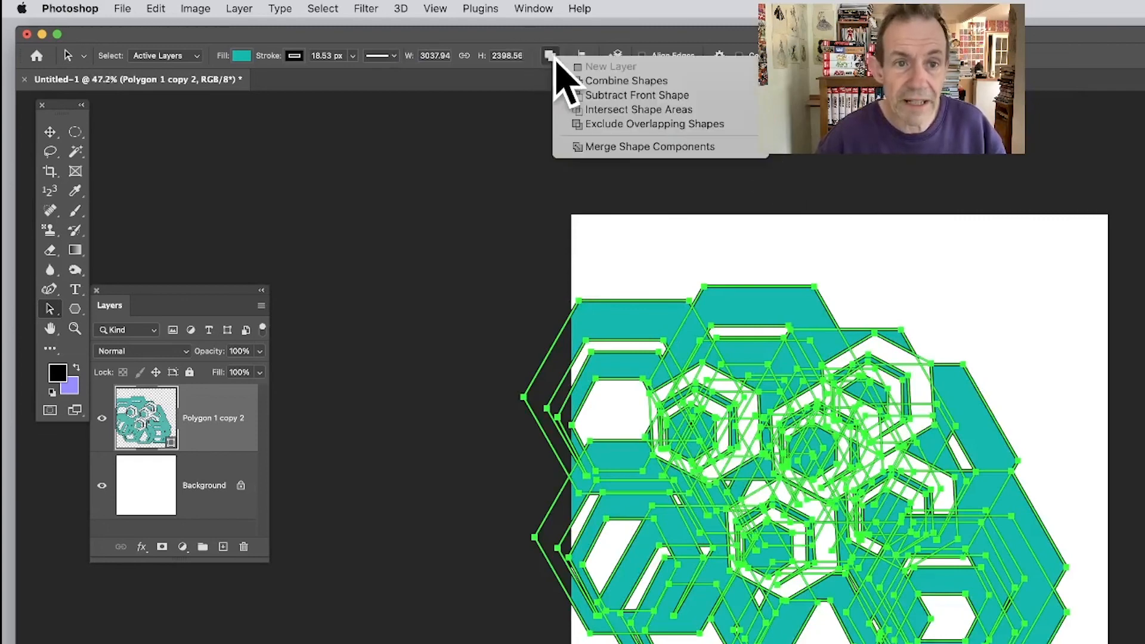
left_click(644, 147)
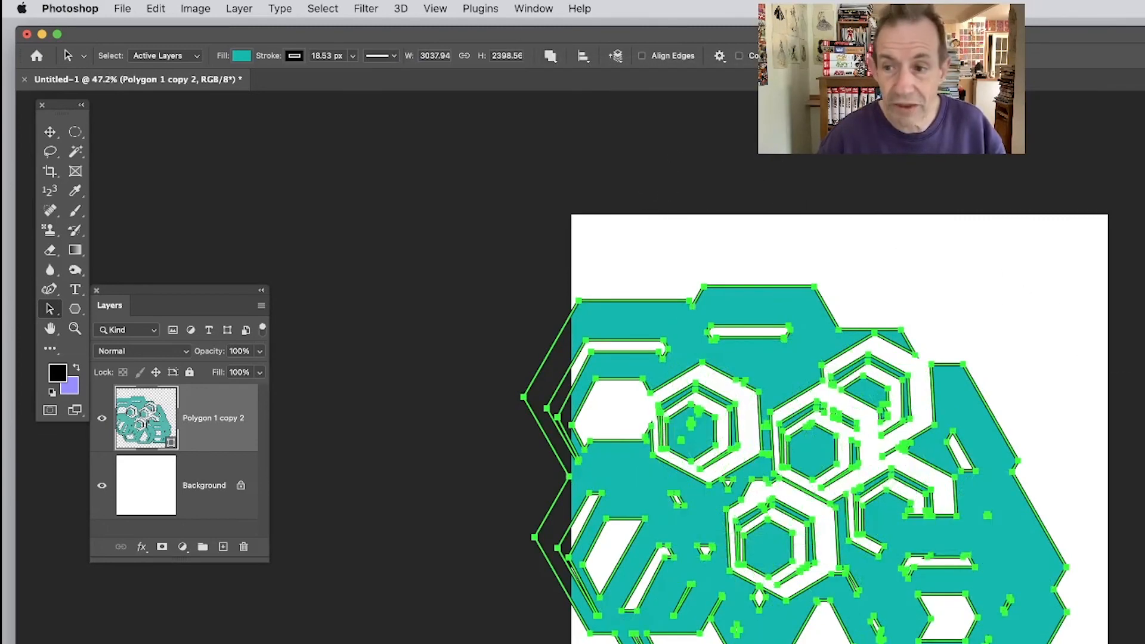
scroll(838, 479, "up", 6)
scroll(838, 479, "down", 5)
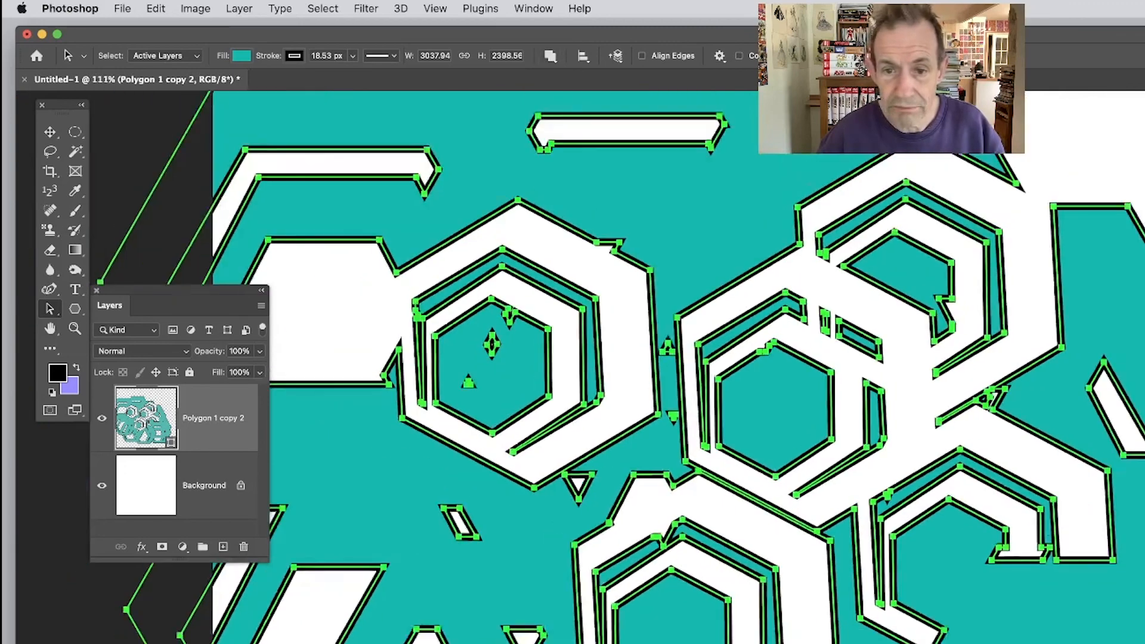